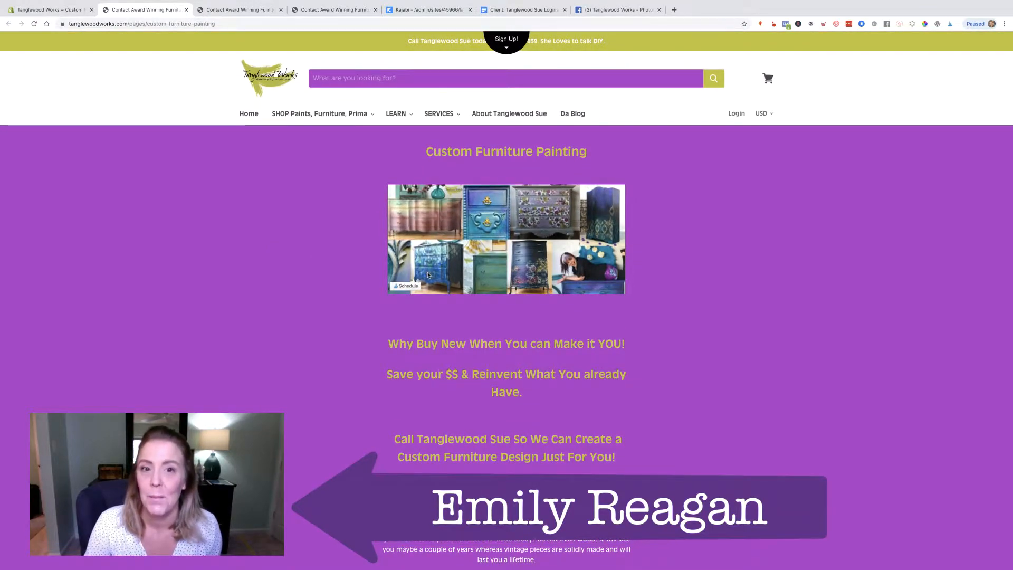
- Examine the Custom Furniture Painting page from its introduction down to the contact form with its name, email, phone and message fields
scroll(427, 271, "down", 3)
scroll(427, 272, "down", 20)
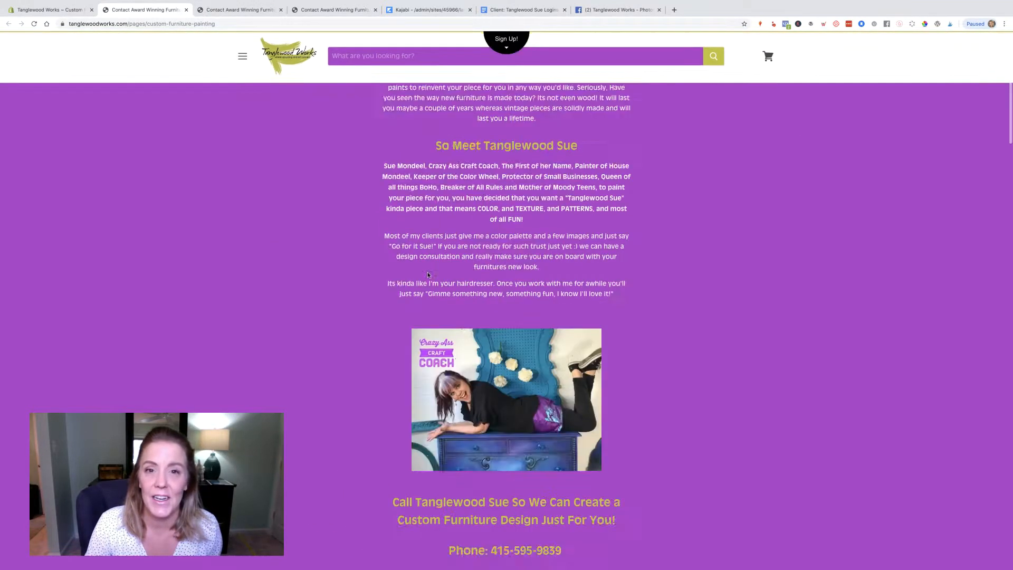
scroll(428, 274, "down", 20)
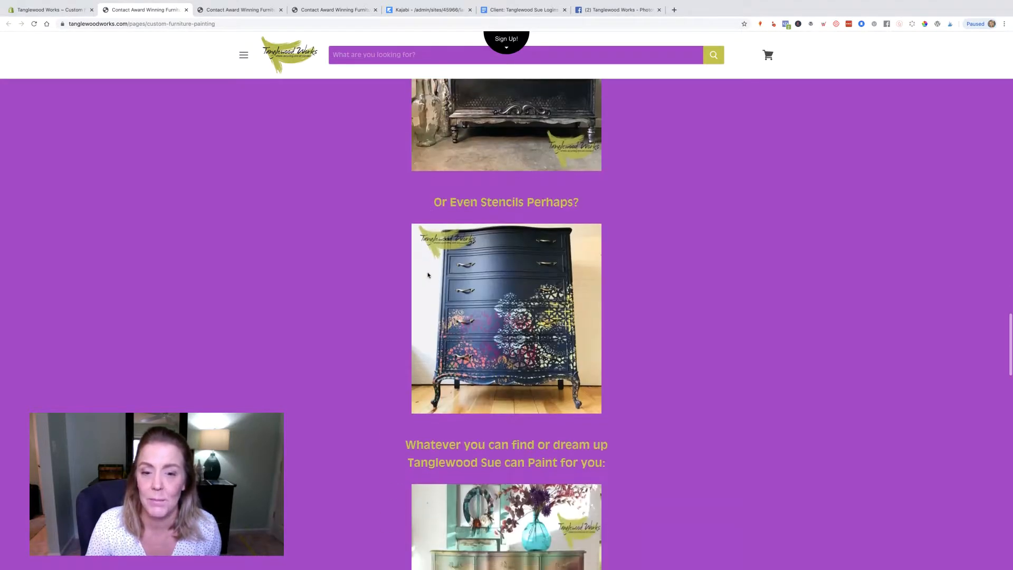
scroll(401, 416, "up", 10)
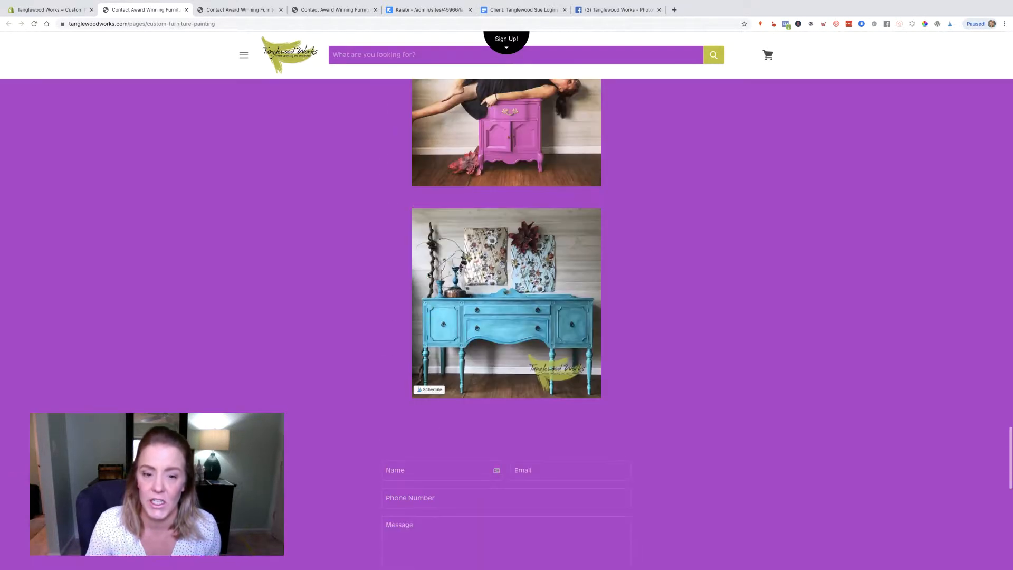
scroll(399, 420, "down", 1)
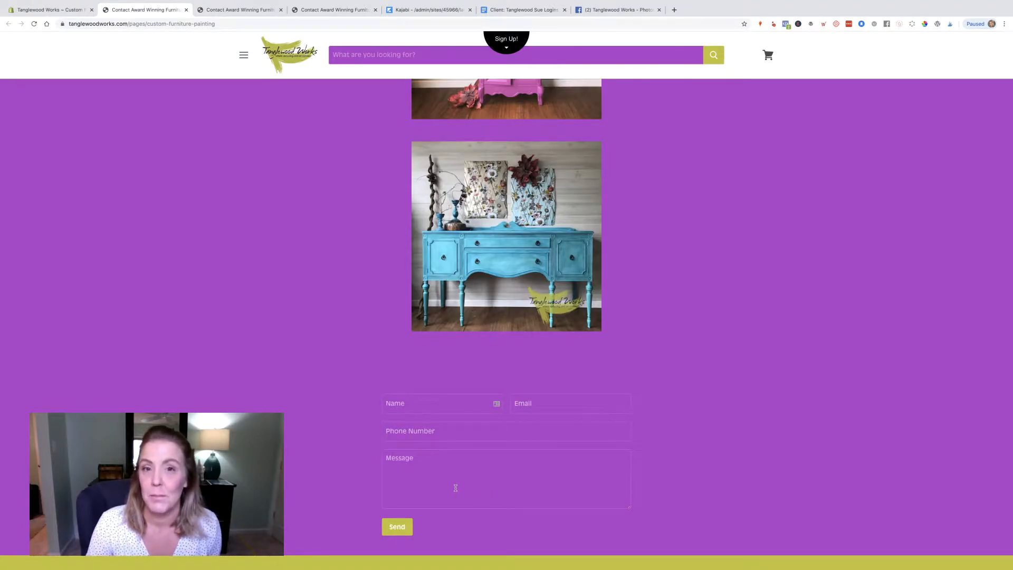
scroll(422, 449, "up", 1)
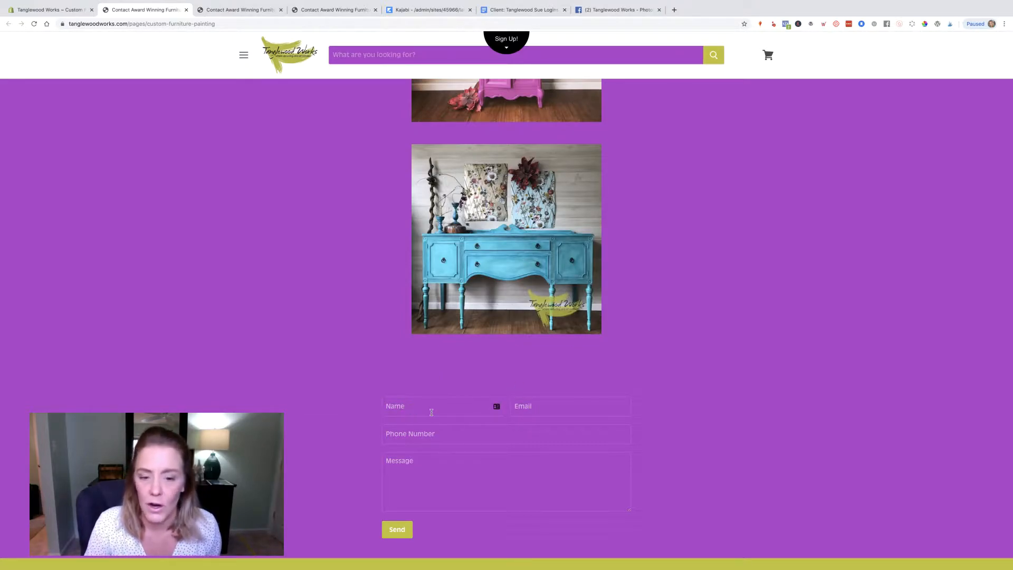
scroll(494, 478, "up", 1)
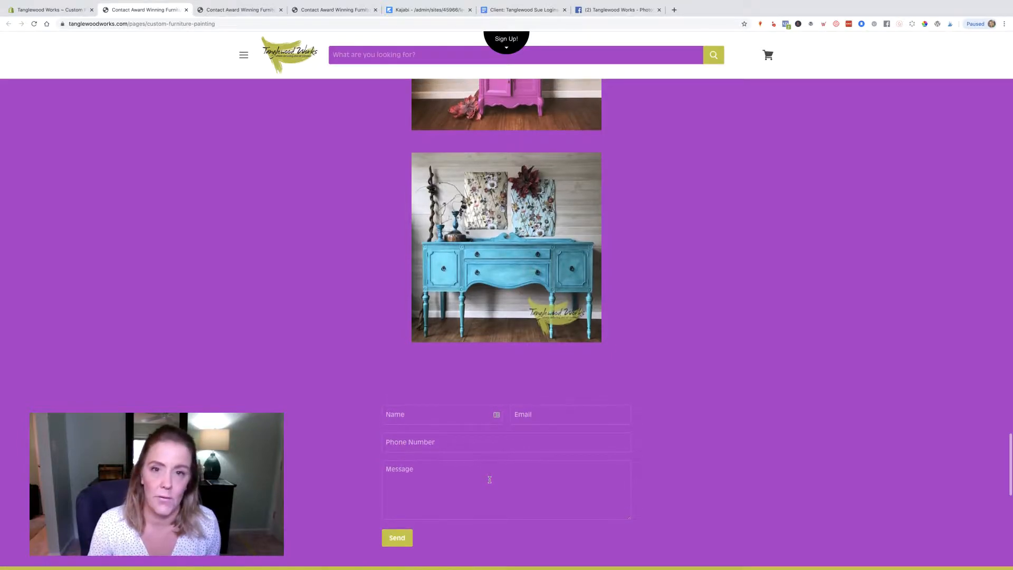
scroll(490, 479, "down", 1)
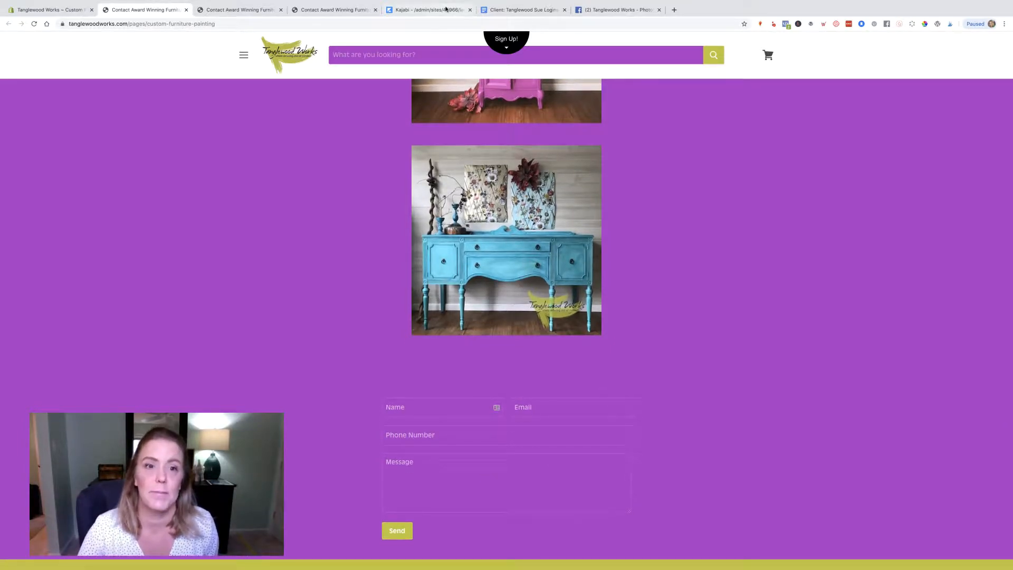
- Switch to Kajabi, open the website's list of standalone pages and start a new page
left_click(428, 10)
left_click(38, 74)
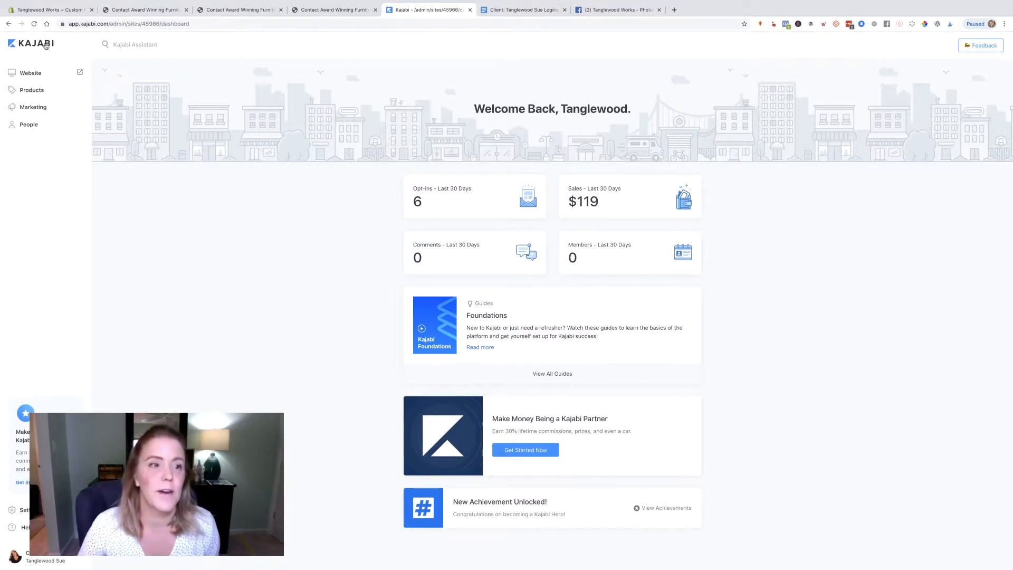
left_click(37, 77)
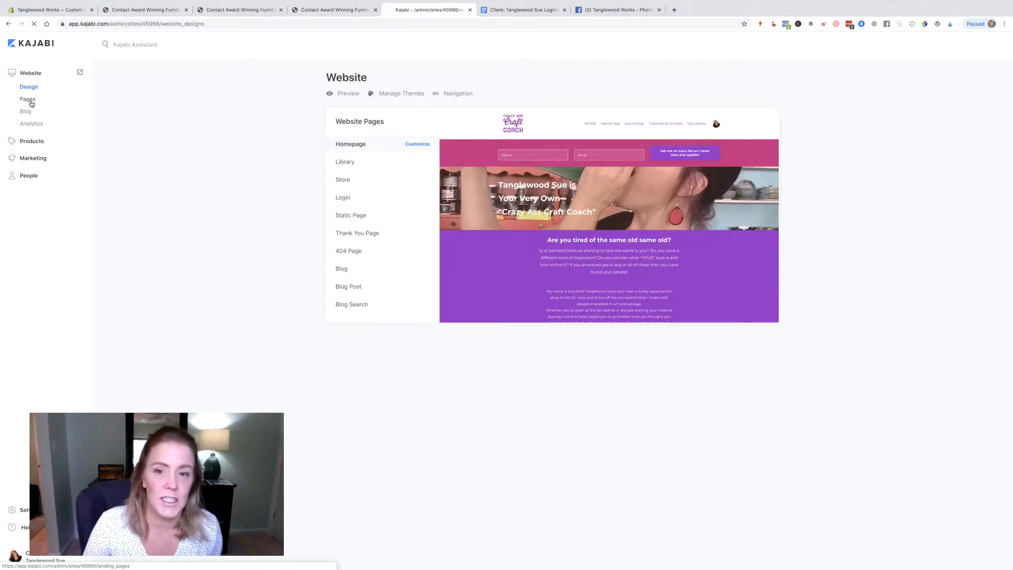
left_click(31, 104)
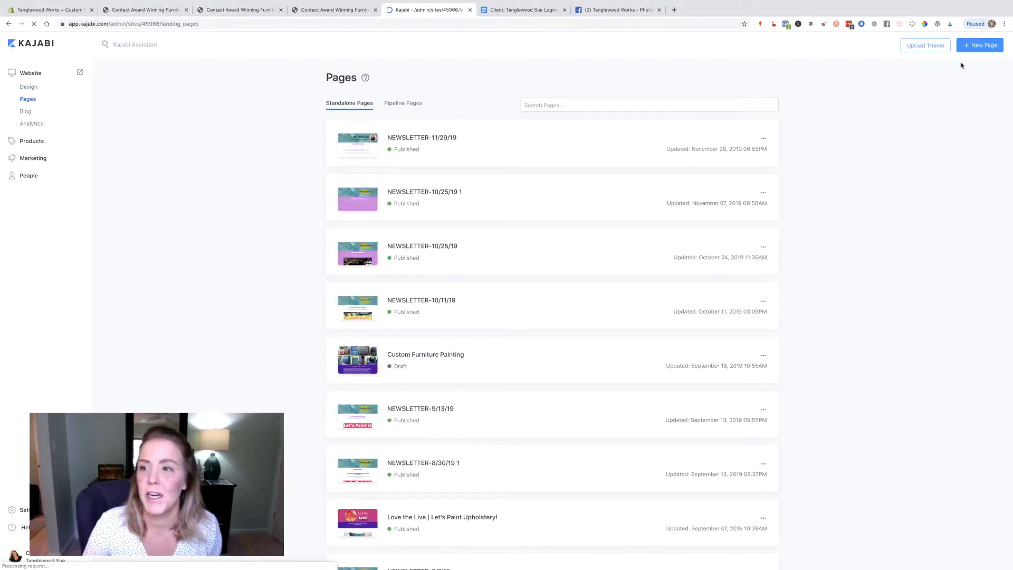
left_click(984, 46)
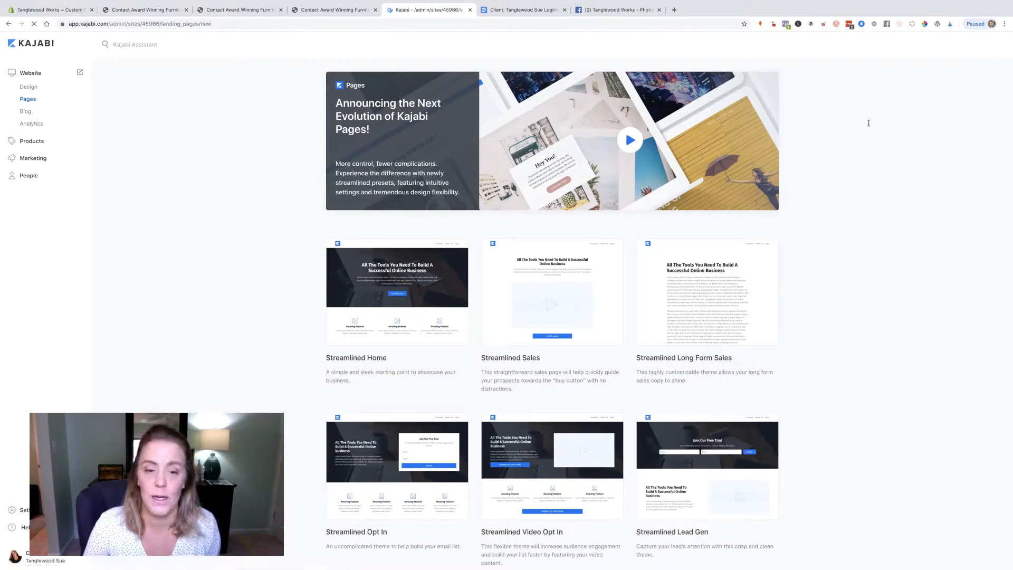
- Browse the page templates and get started with the Isabelle email opt-in theme
scroll(548, 301, "down", 1)
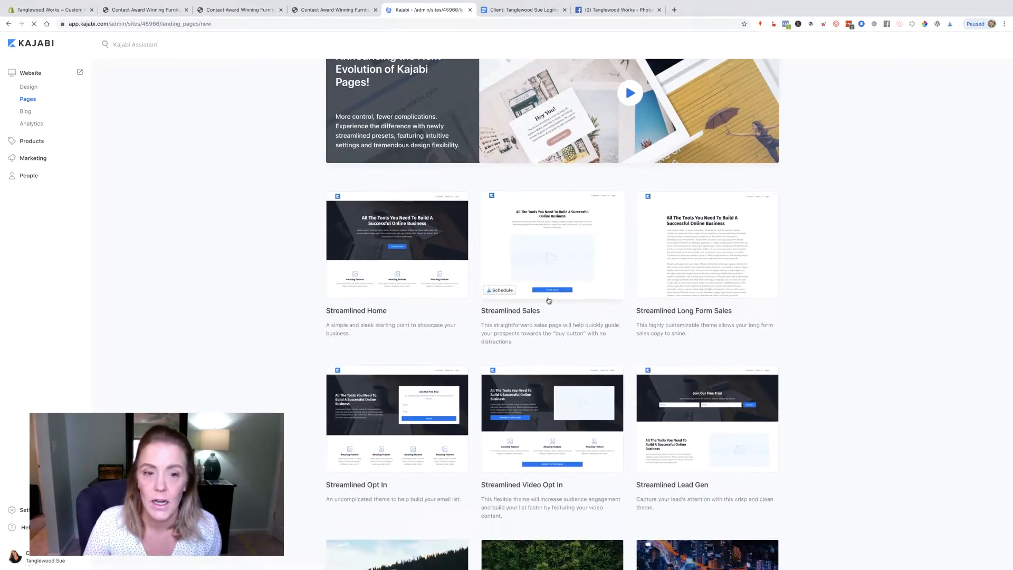
scroll(549, 300, "down", 1)
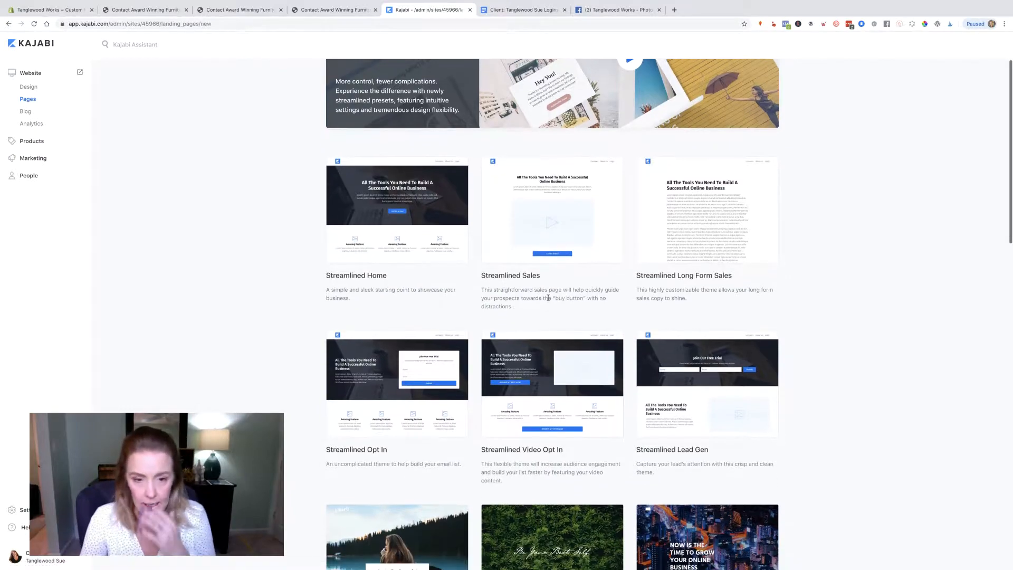
scroll(548, 299, "down", 5)
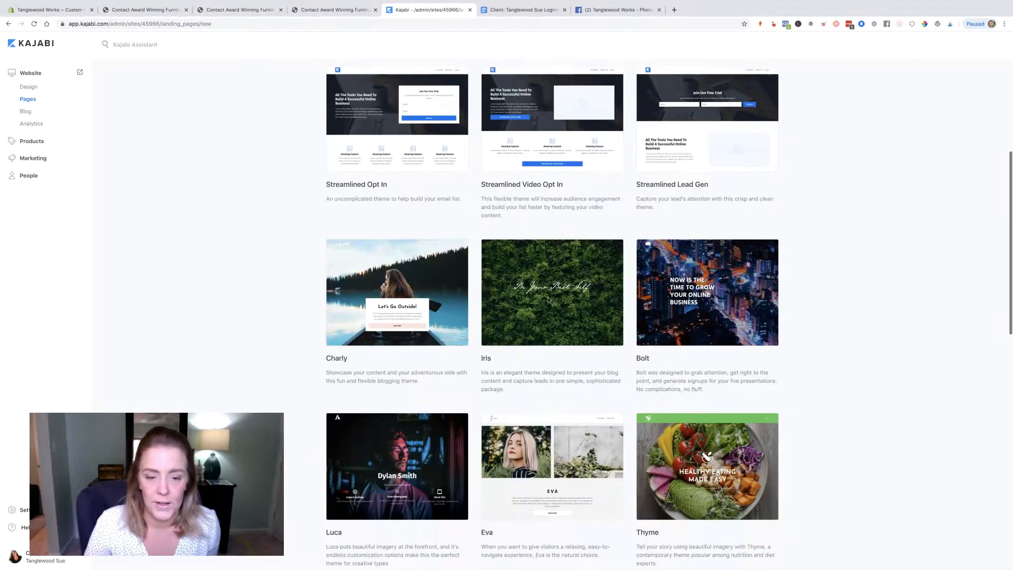
scroll(549, 300, "down", 4)
scroll(549, 300, "down", 1)
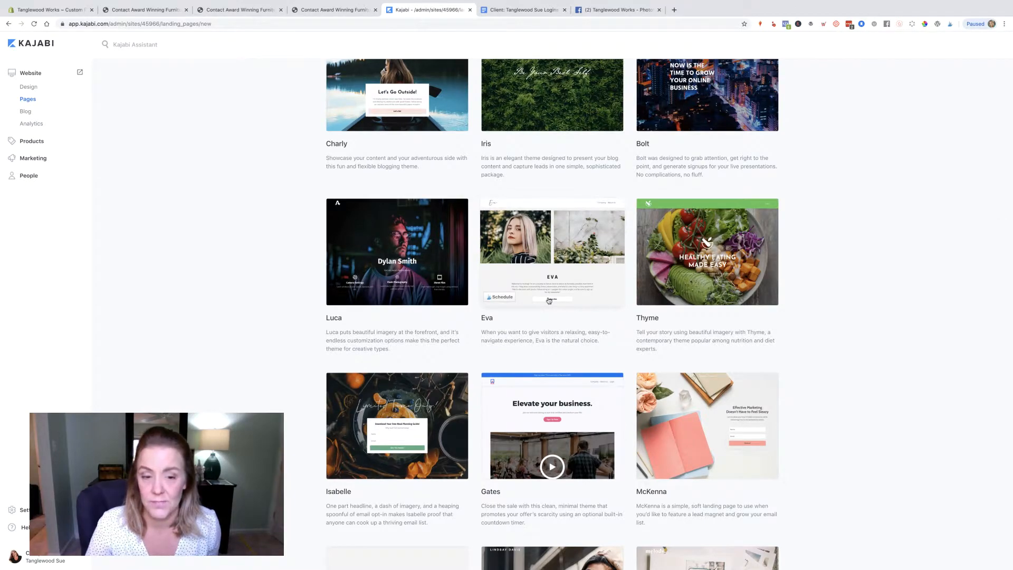
scroll(549, 300, "down", 1)
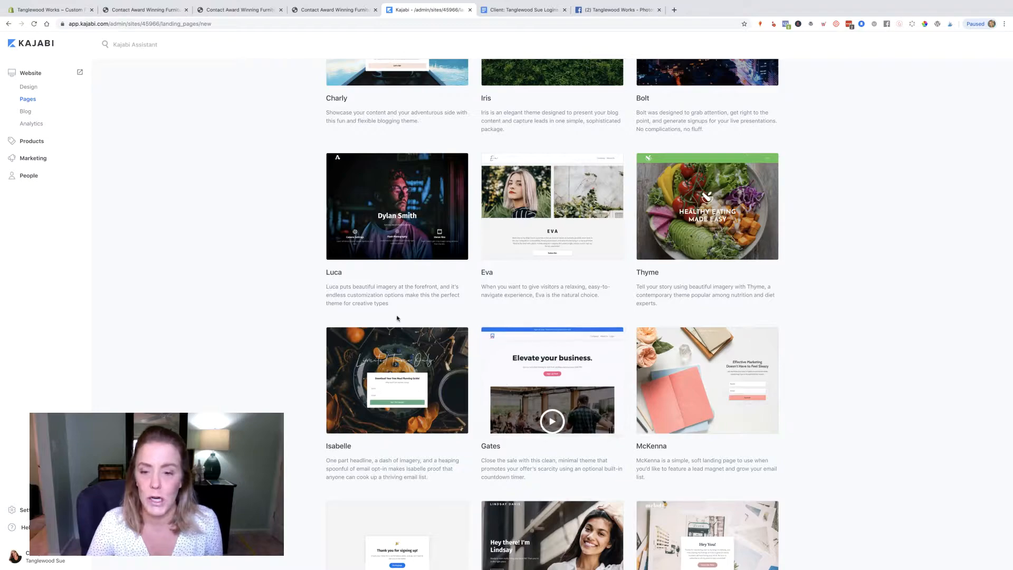
scroll(395, 321, "down", 1)
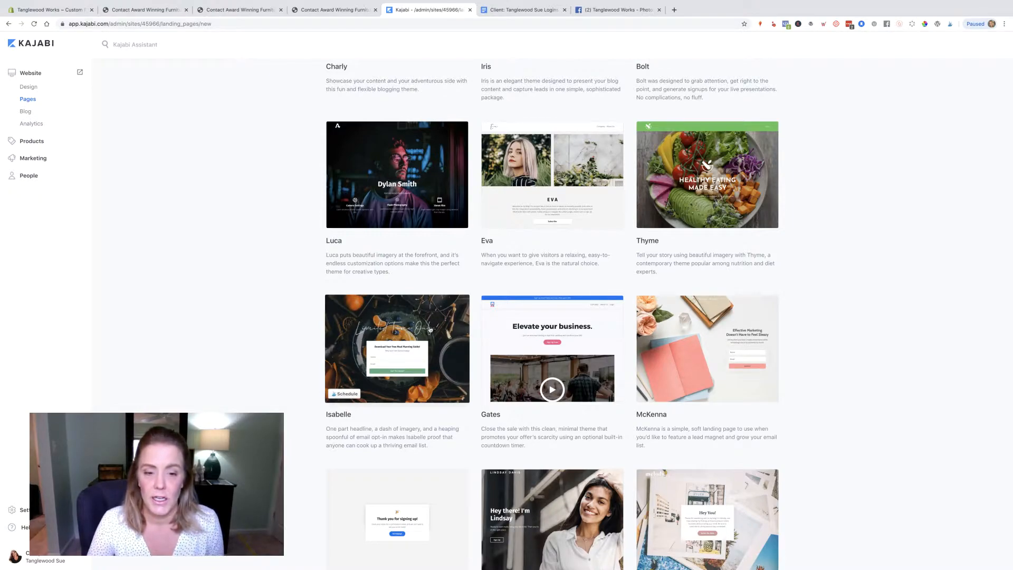
scroll(420, 326, "down", 5)
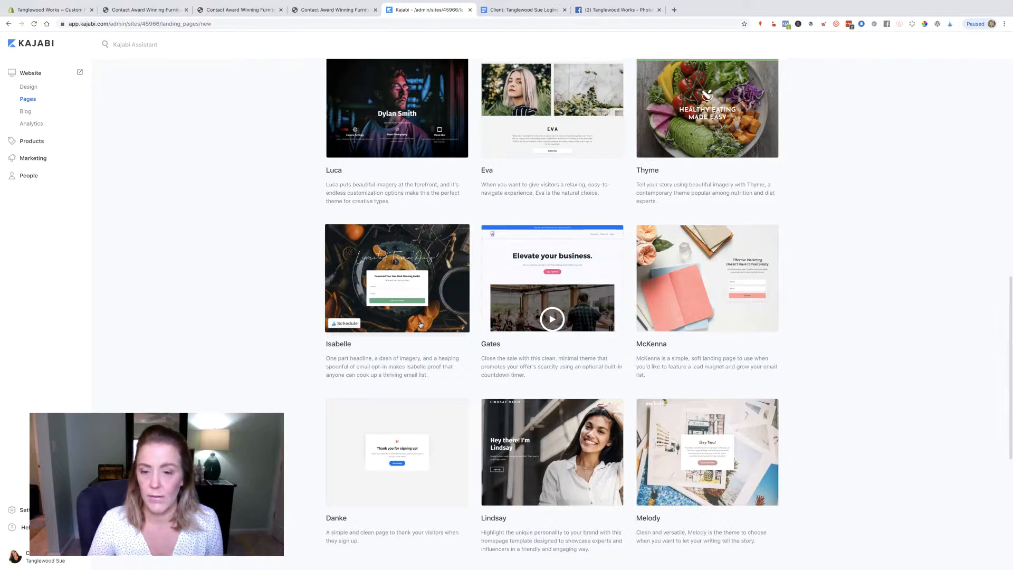
scroll(418, 323, "up", 3)
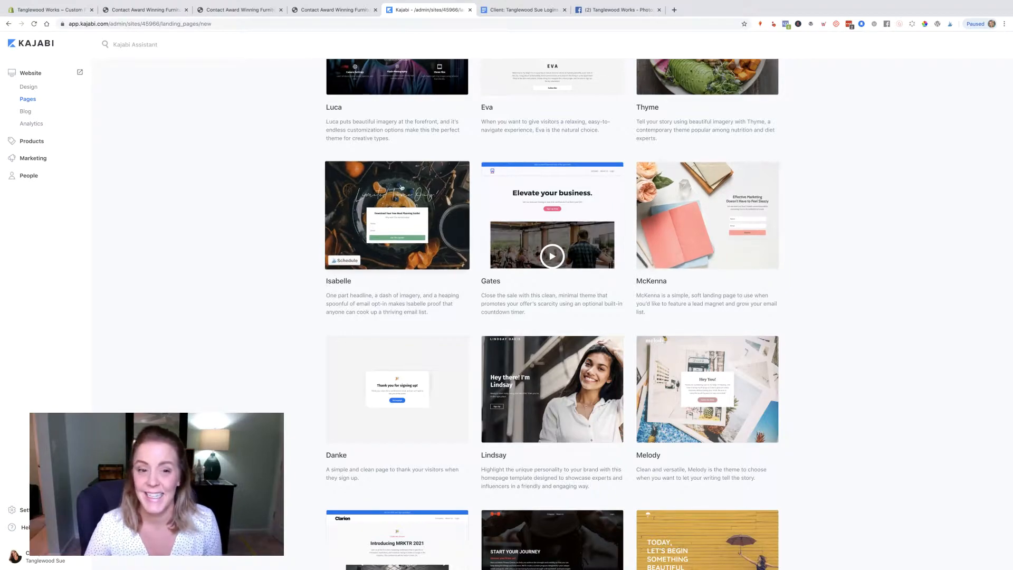
left_click(410, 180)
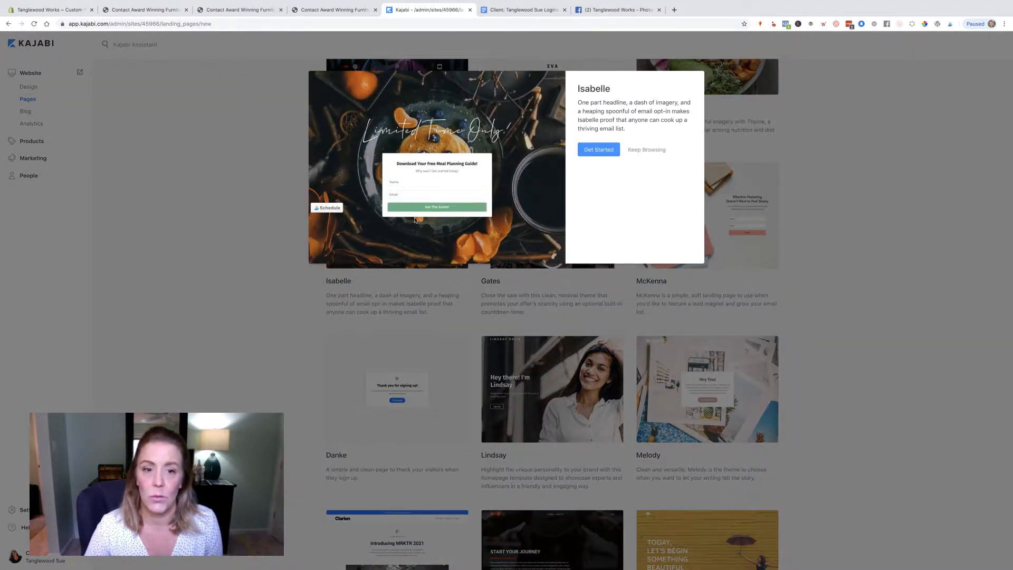
left_click(605, 151)
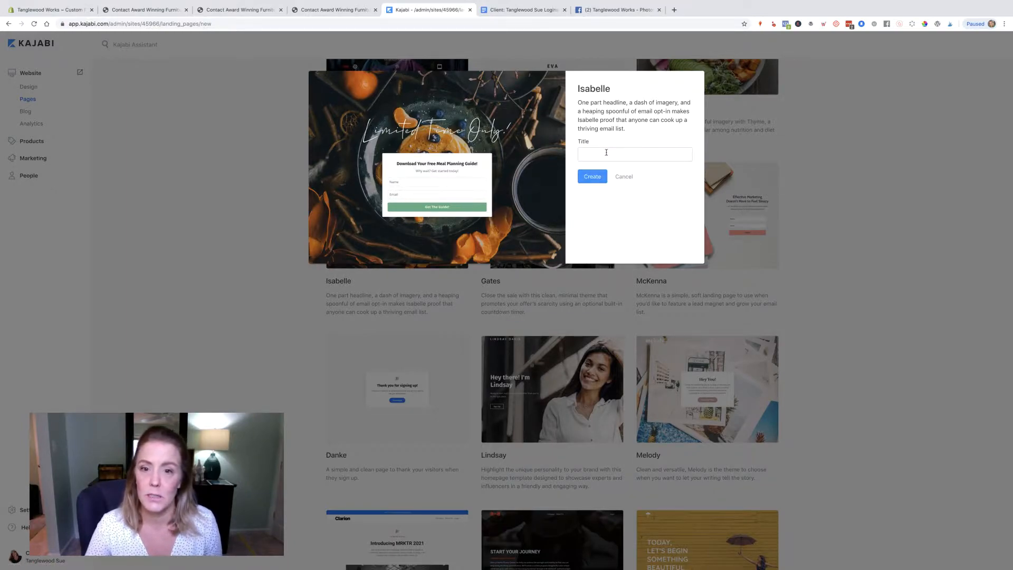
- Title the page "Save My Spot - Custom Furniture Painting by Tanglewood Sue" and create it
left_click(606, 152)
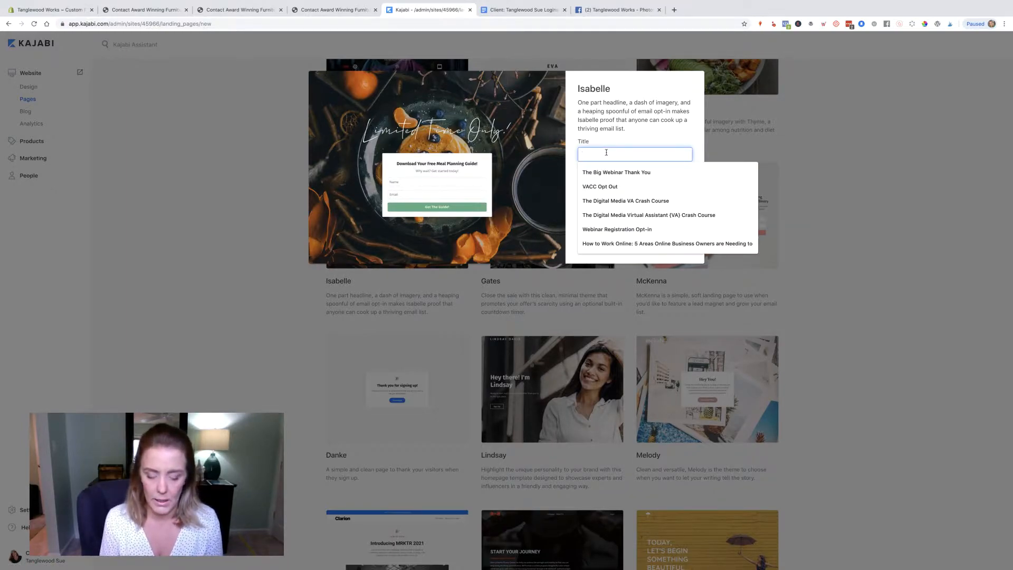
type("Save My Spot - Furniture Painting")
left_click(623, 155)
type("Custome")
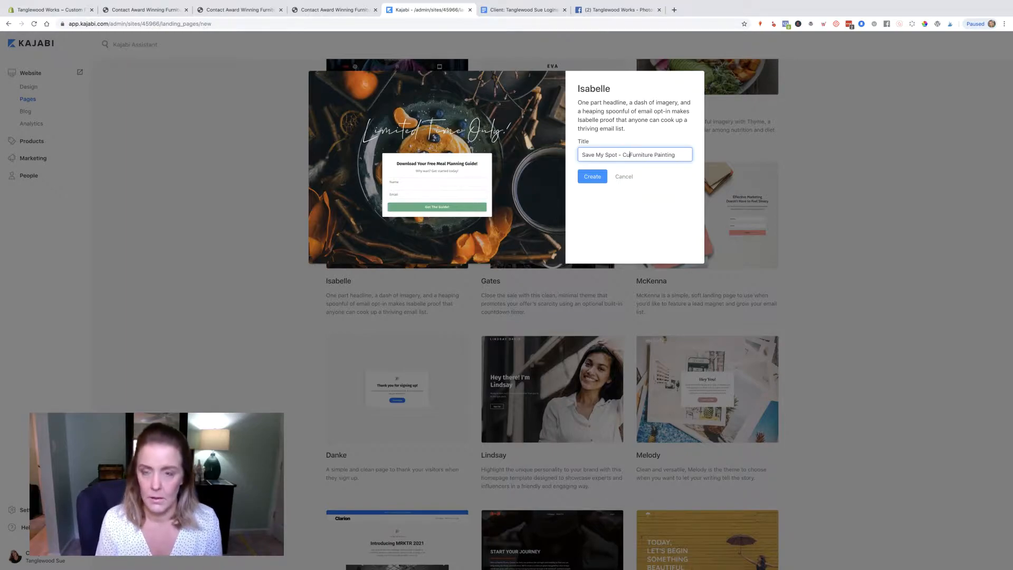
key("BackSpace")
left_click_drag(675, 154, 690, 154)
left_click(681, 155)
type("by Tanglewood Sue")
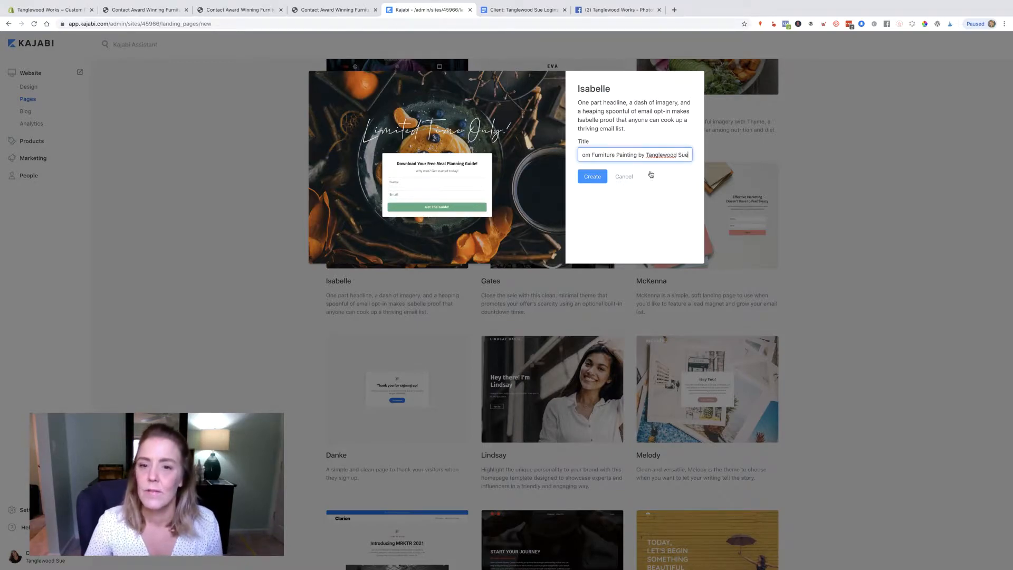
left_click(592, 176)
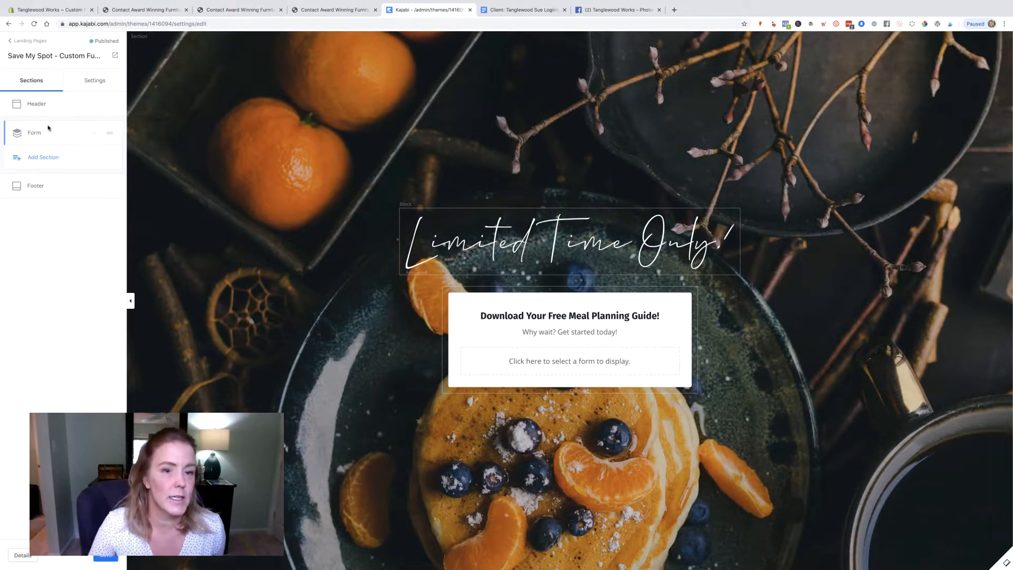
- Replace the Form section's background image with the teal painted dresser photo uploaded from the computer's Downloads folder
left_click(37, 104)
left_click(16, 41)
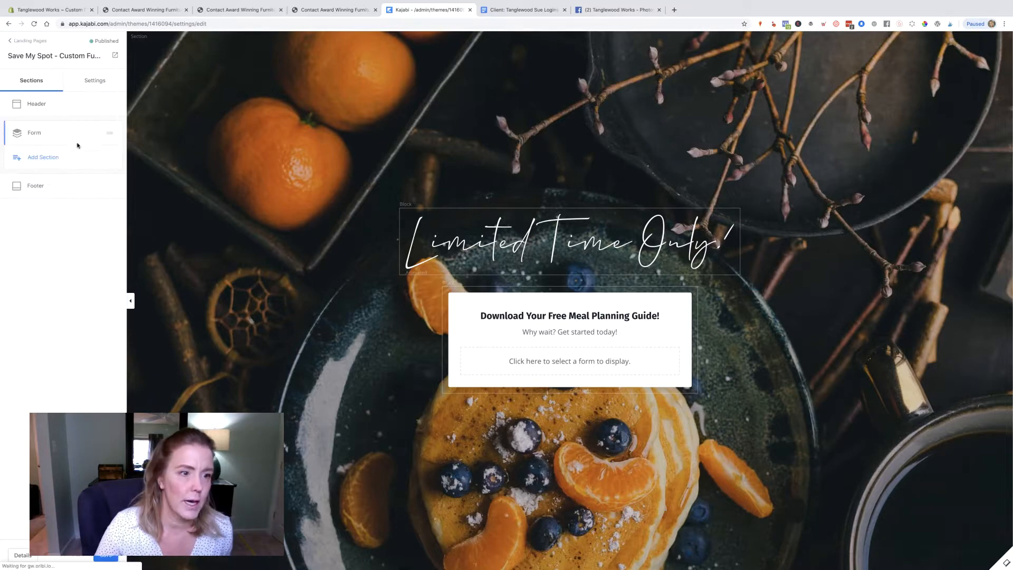
left_click(34, 134)
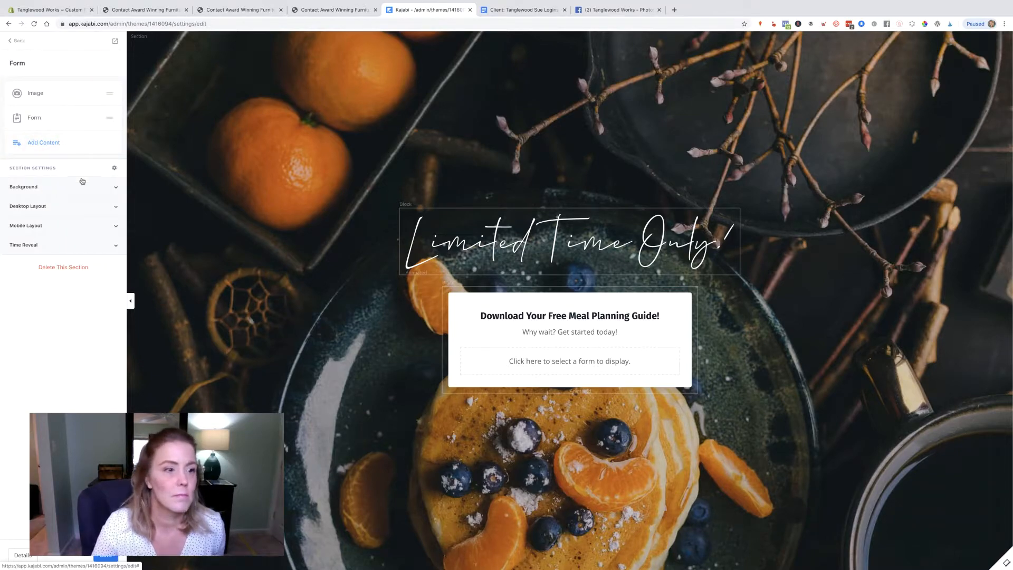
left_click(35, 188)
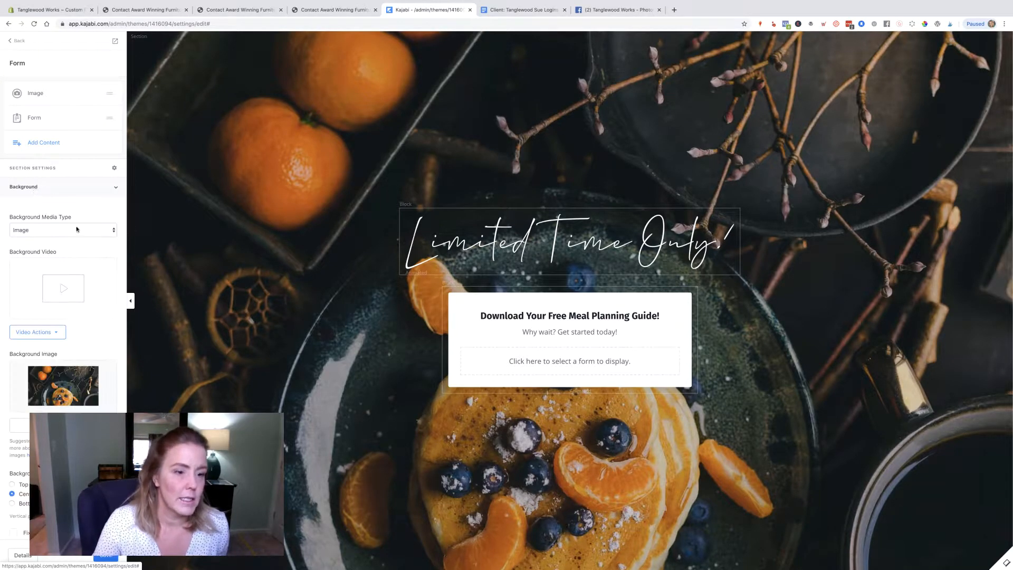
left_click(38, 425)
left_click(22, 440)
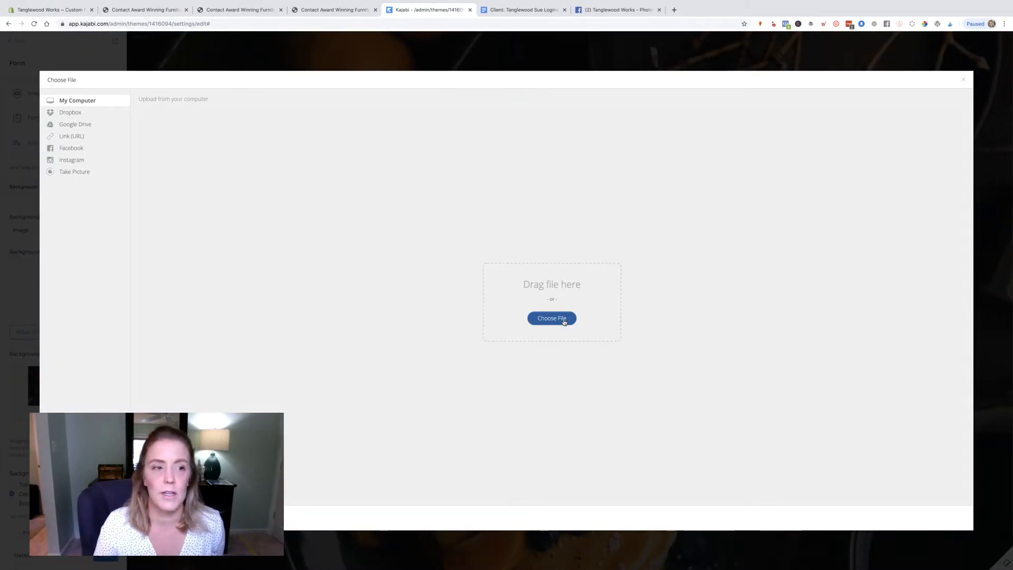
left_click(563, 322)
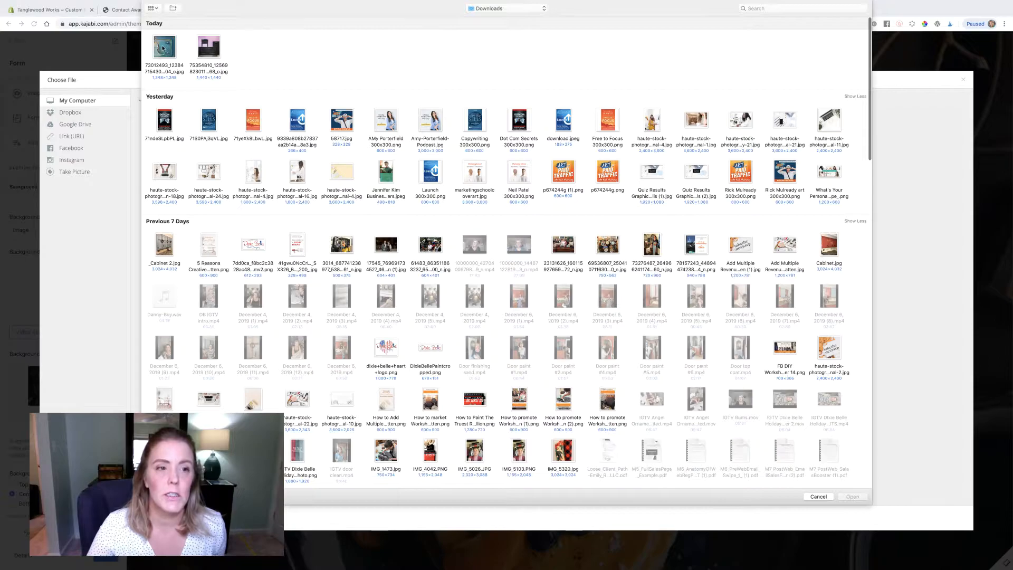
left_click(163, 49)
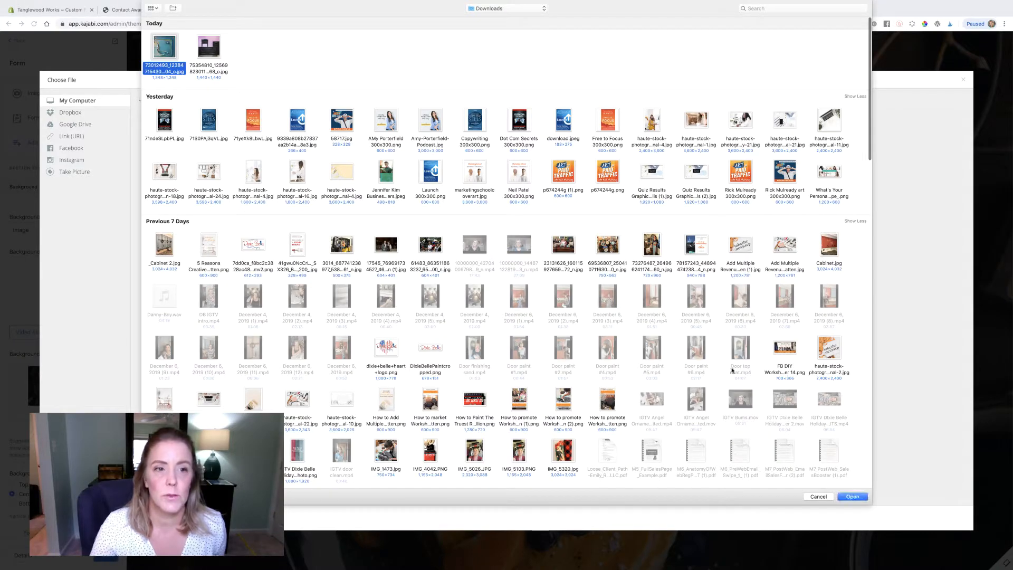
left_click(857, 499)
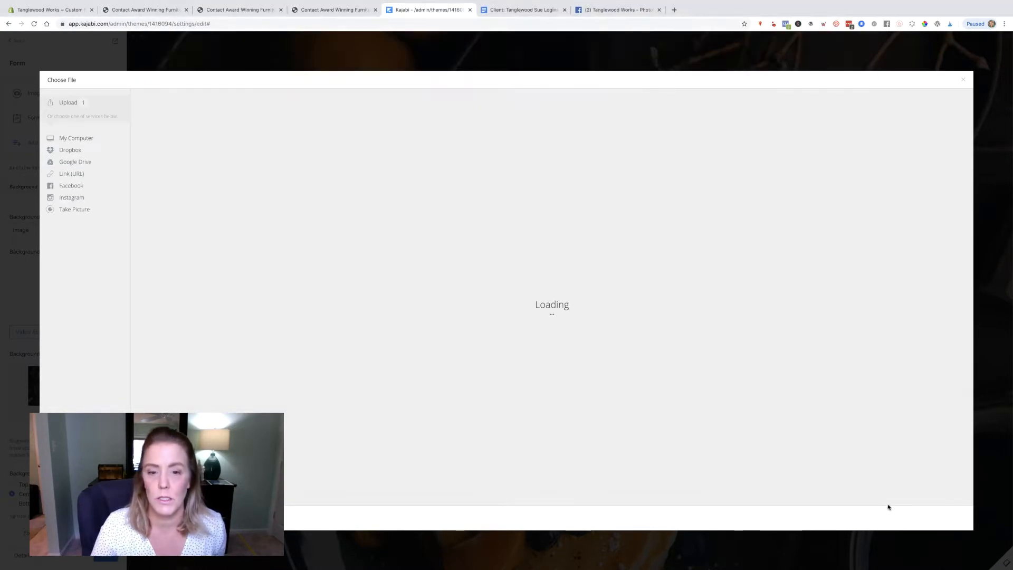
left_click(952, 516)
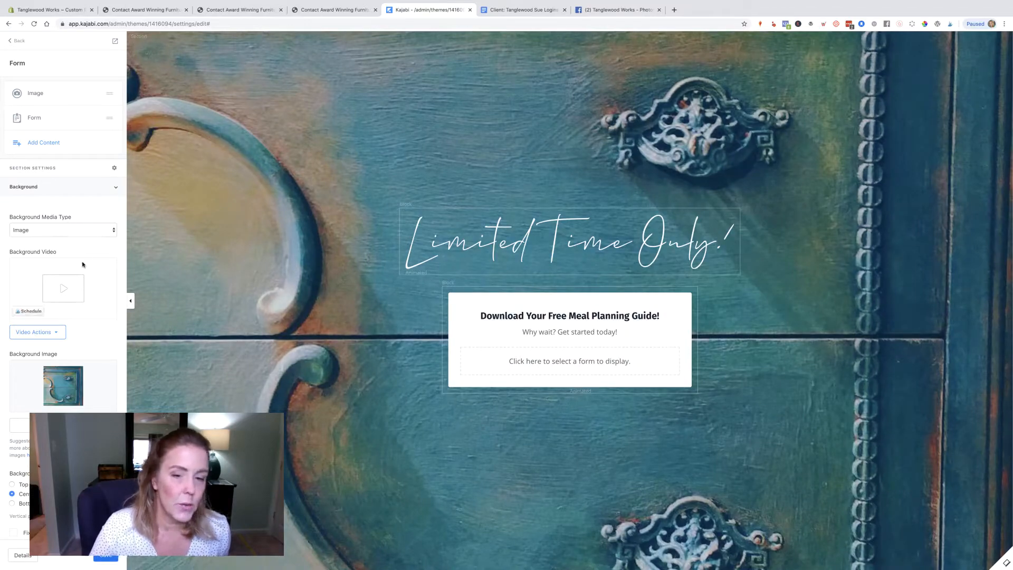
- Replace the form block's heading with "Reserve your Spot for Custom Furniture Painting with Sue"
scroll(79, 255, "down", 5)
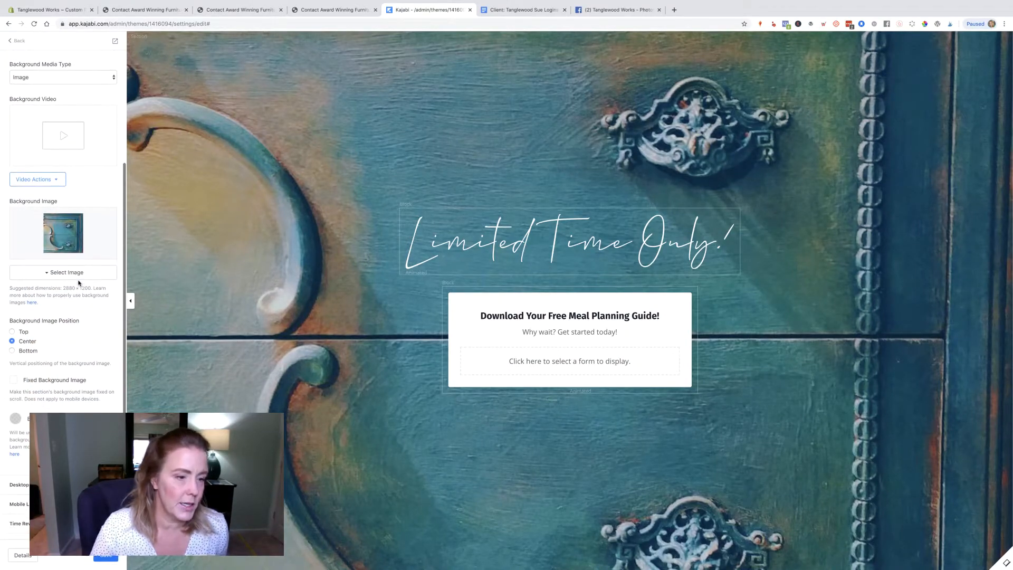
scroll(50, 399, "down", 1)
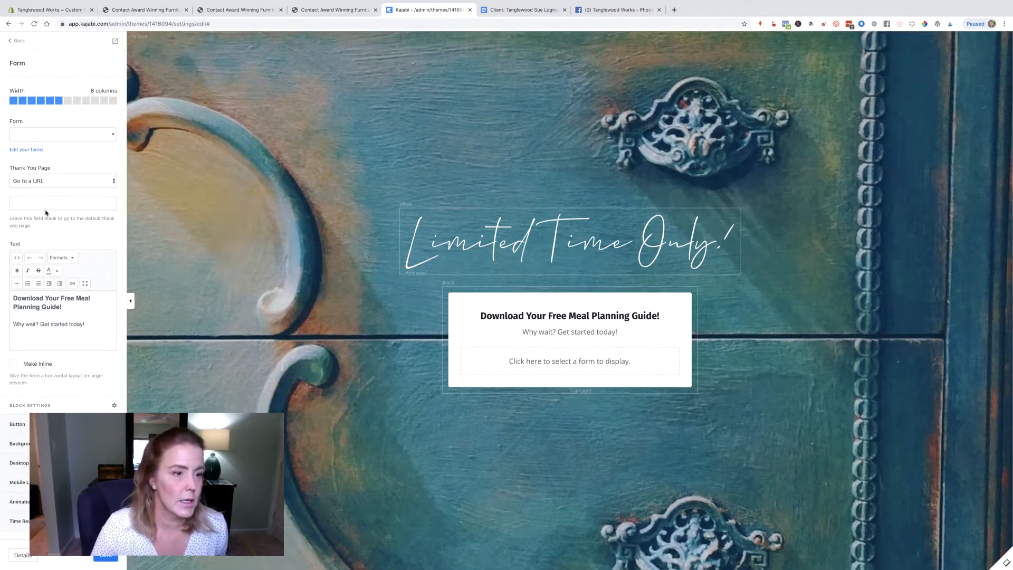
left_click_drag(68, 306, 15, 296)
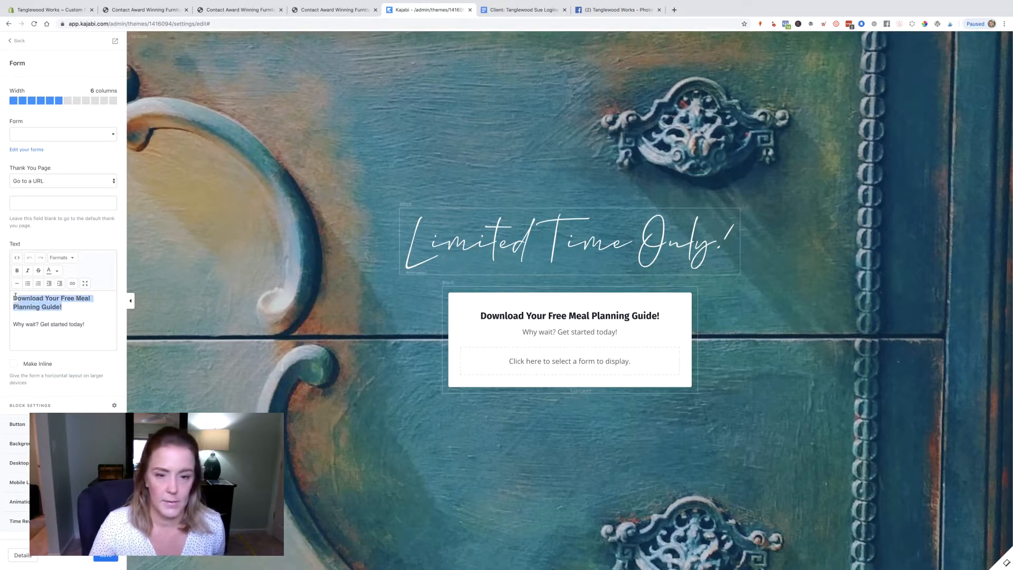
type("Reserve your Spot for C")
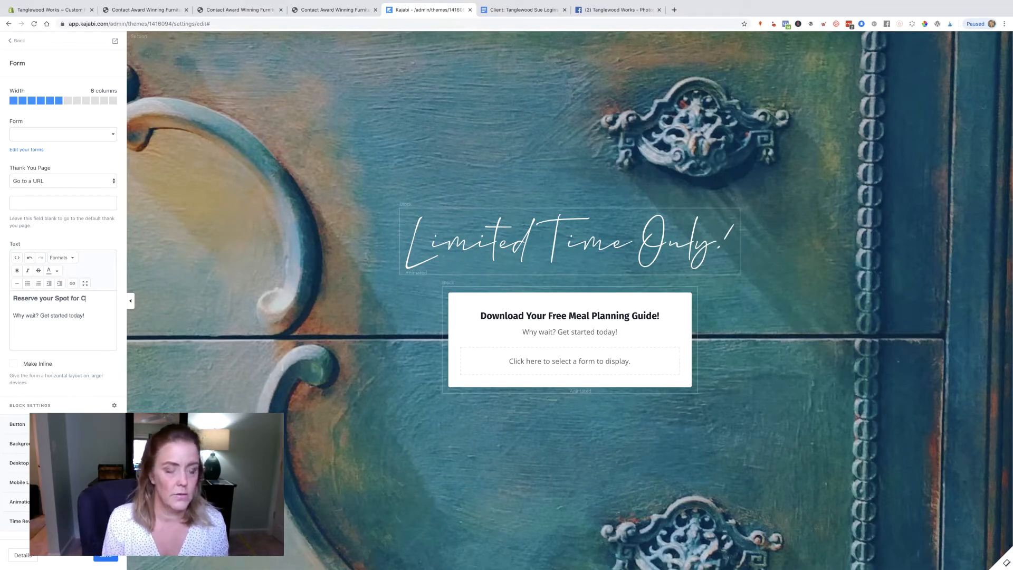
type("ustom Furniture Painting with Sue")
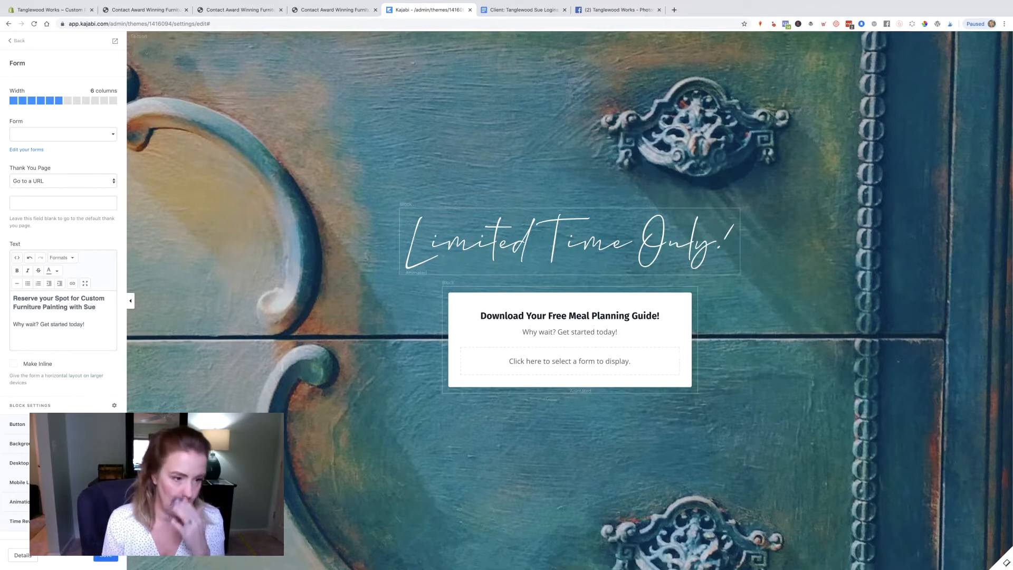
- Make the subtext "Don't wait. Just fill out the form below and I will contact you with details and a custom quote and get you on the schedule."
triple_click(49, 324)
type("Don't wait.  Just fill out the form below and I will contact you with details and get you on the schedule")
left_click(95, 331)
type("and")
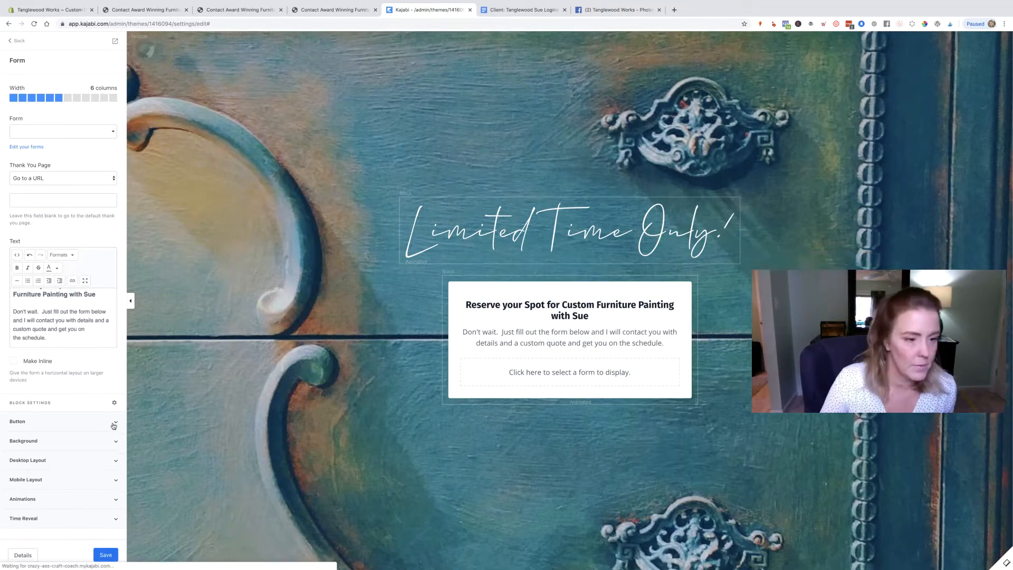
- Set the form block's button text to "SAVE MY SPOT" in all capitals
left_click(114, 424)
scroll(83, 439, "down", 2)
scroll(84, 439, "down", 1)
left_click_drag(54, 351, 2, 348)
type("Sav")
key("BackSpace")
key("BackSpace")
key("BackSpace")
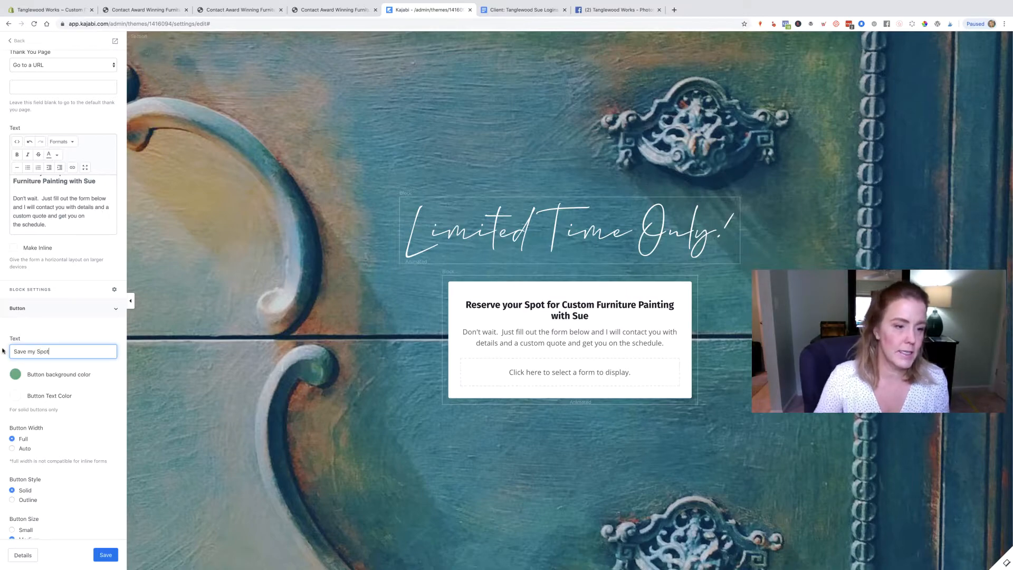
key("super+a")
type("SAVE M")
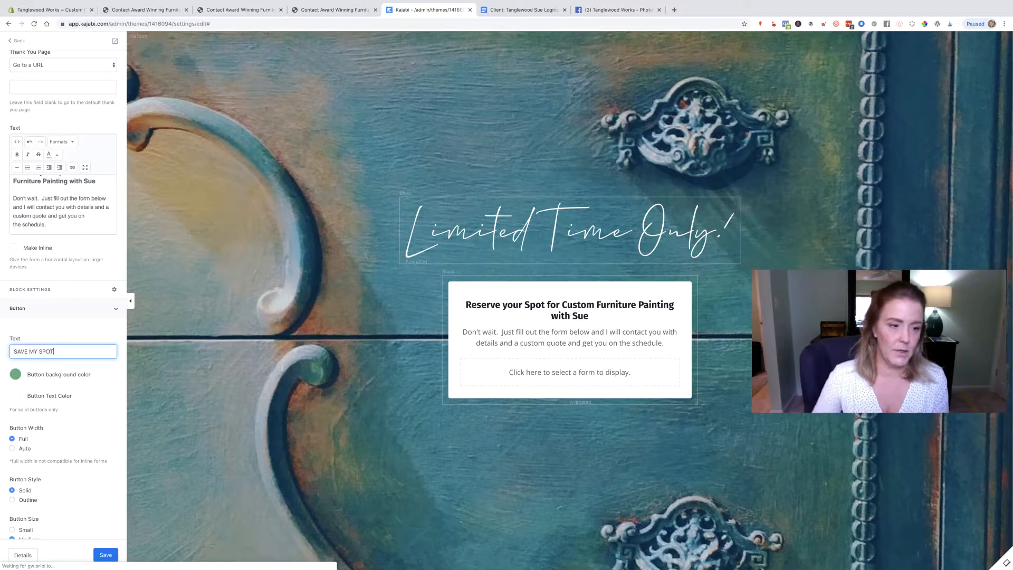
- Change the button's background color to the teal green swatch, check the text color and remaining button options, and save the page
left_click(15, 374)
left_click(23, 410)
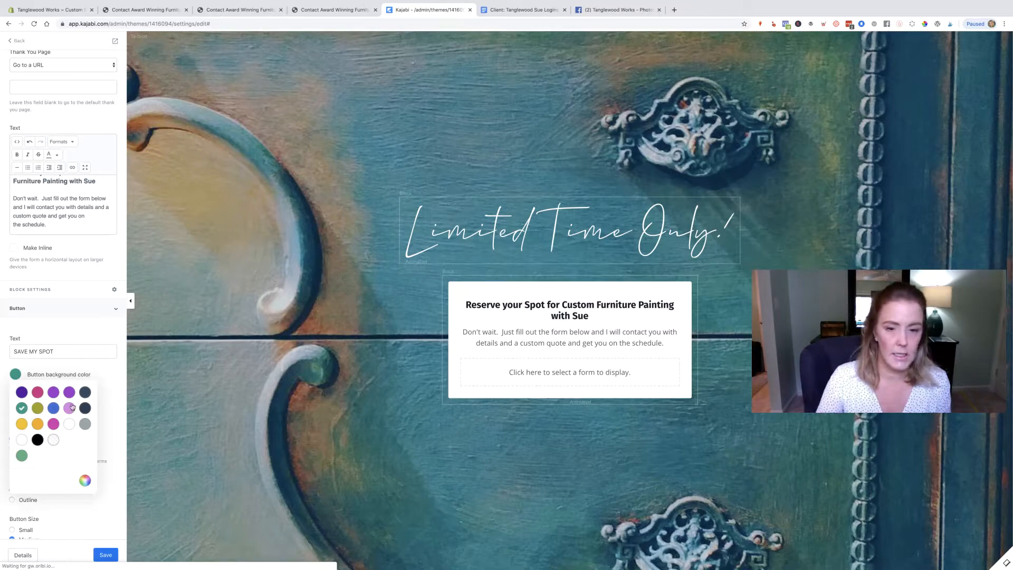
left_click(80, 366)
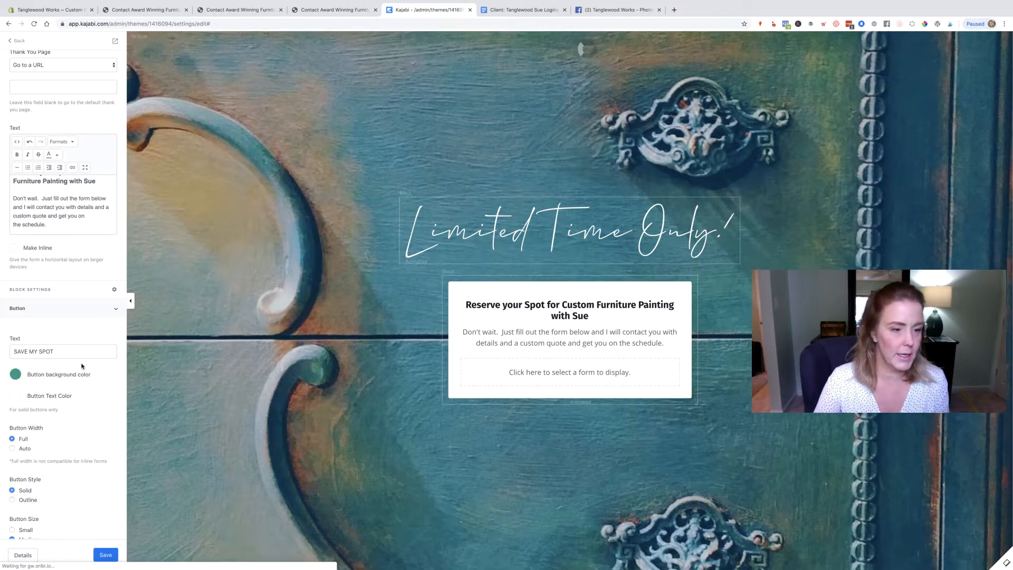
left_click(16, 397)
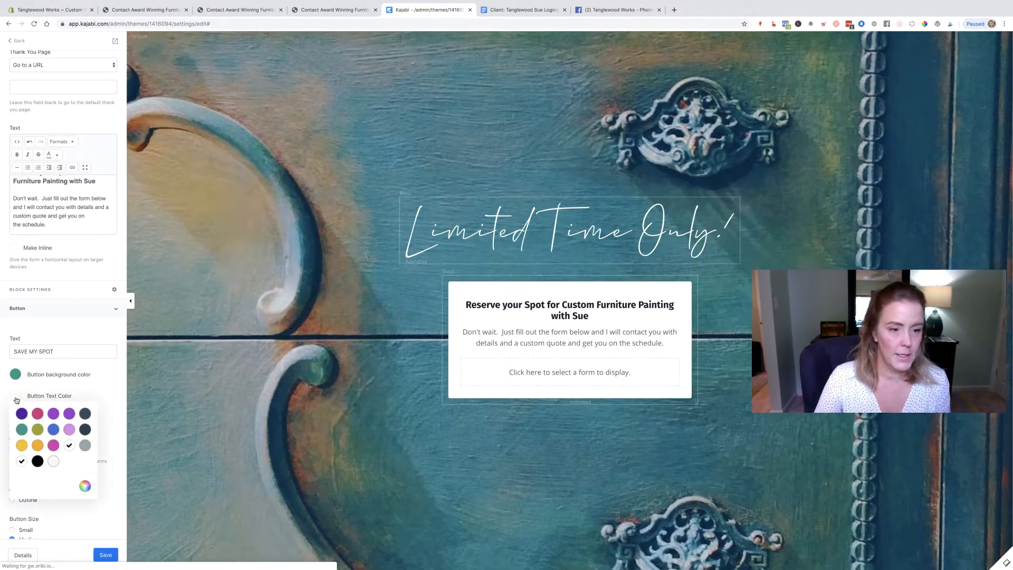
left_click(91, 346)
scroll(81, 435, "down", 3)
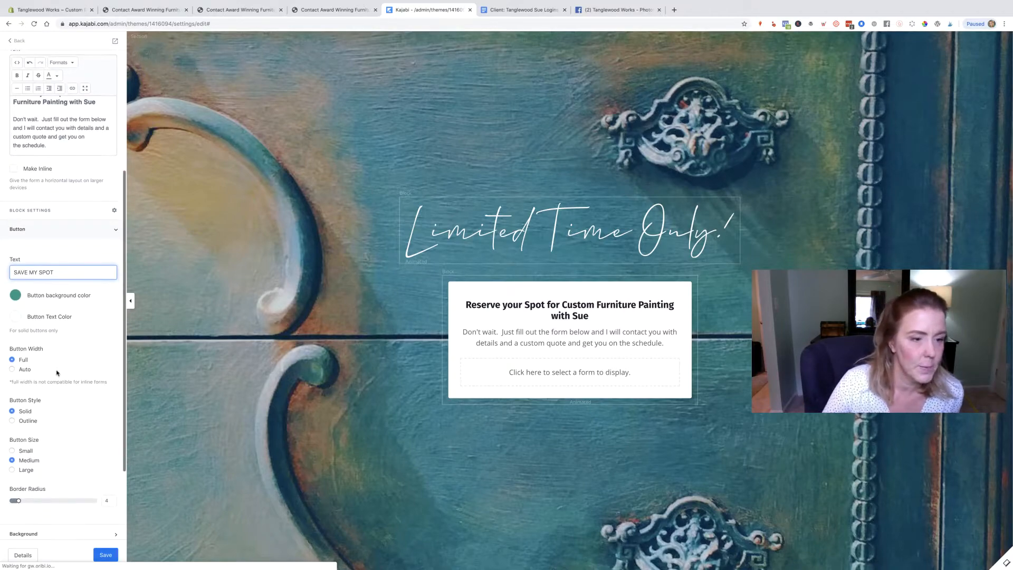
scroll(90, 485, "down", 1)
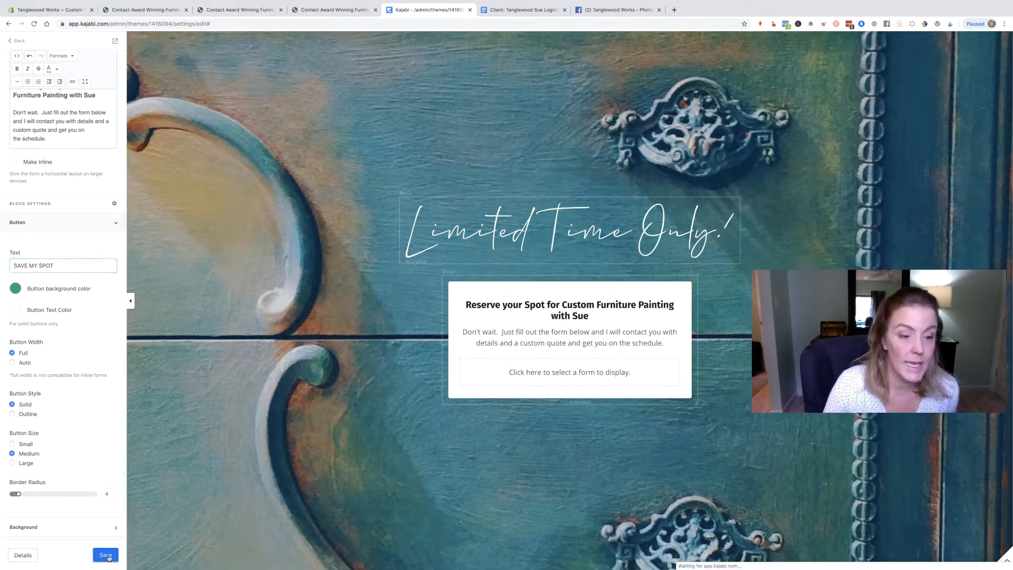
left_click(109, 555)
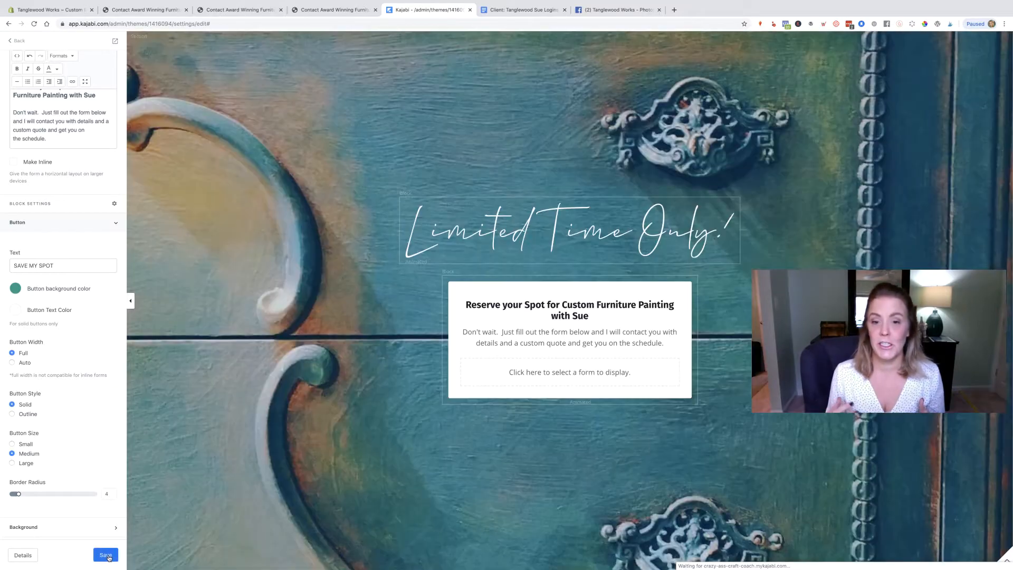
- Check which existing forms the block can use and open the site's list of forms for editing
scroll(32, 222, "up", 5)
left_click(44, 134)
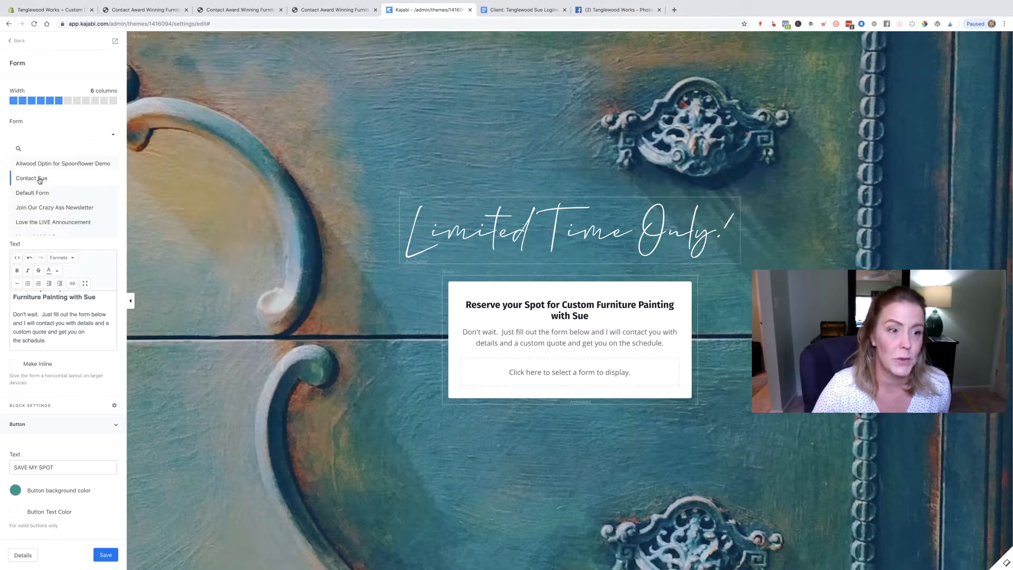
left_click(31, 136)
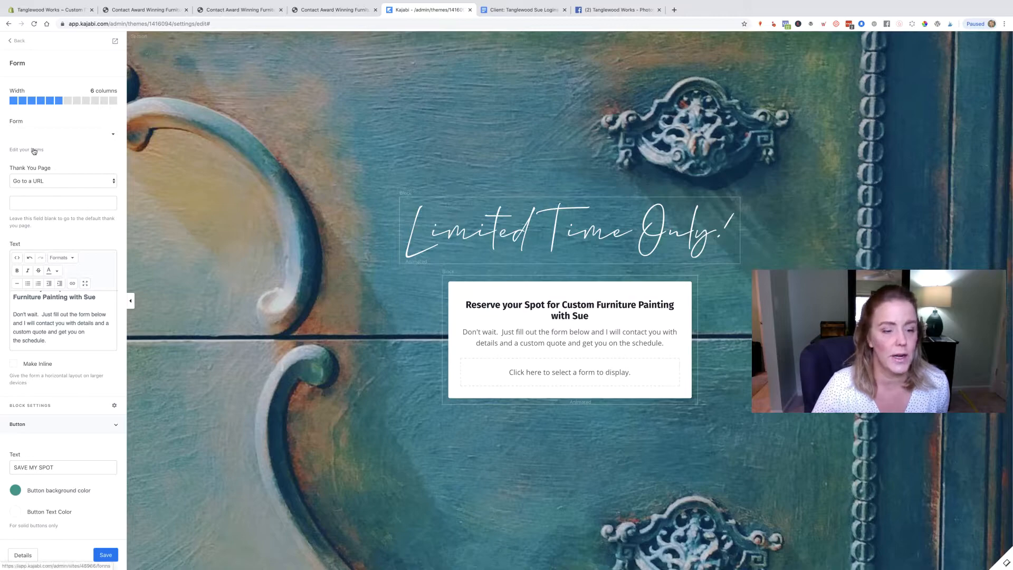
left_click(33, 150)
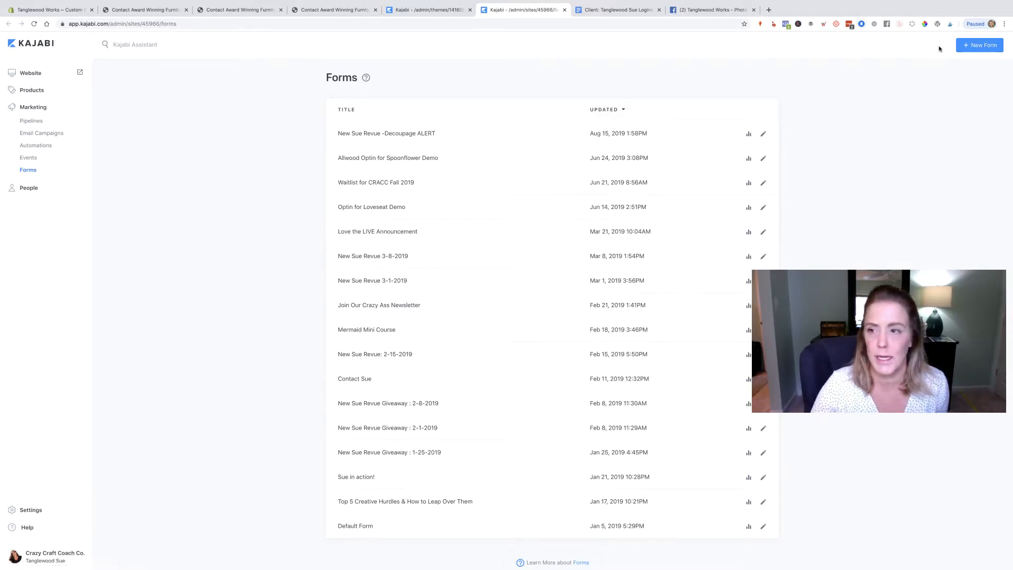
- Create a new form titled "Custom Price Quote 2020"
left_click(982, 49)
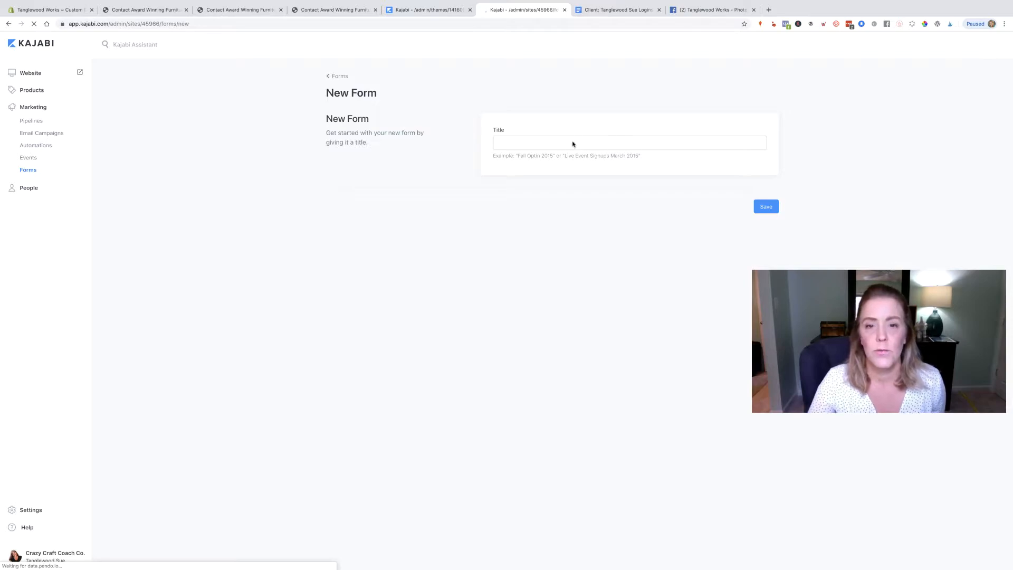
left_click(573, 144)
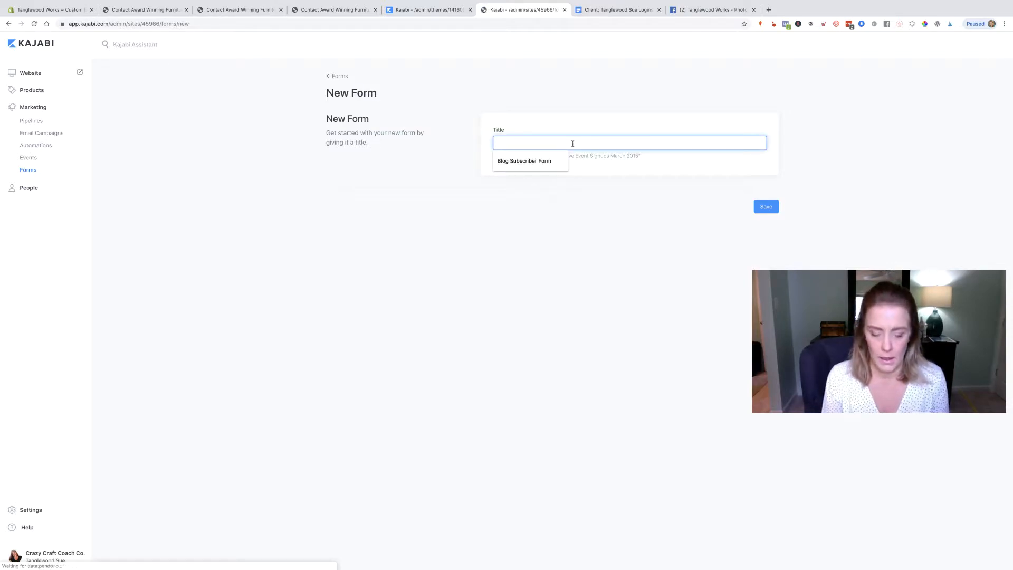
type("Custom Price Quote 2020")
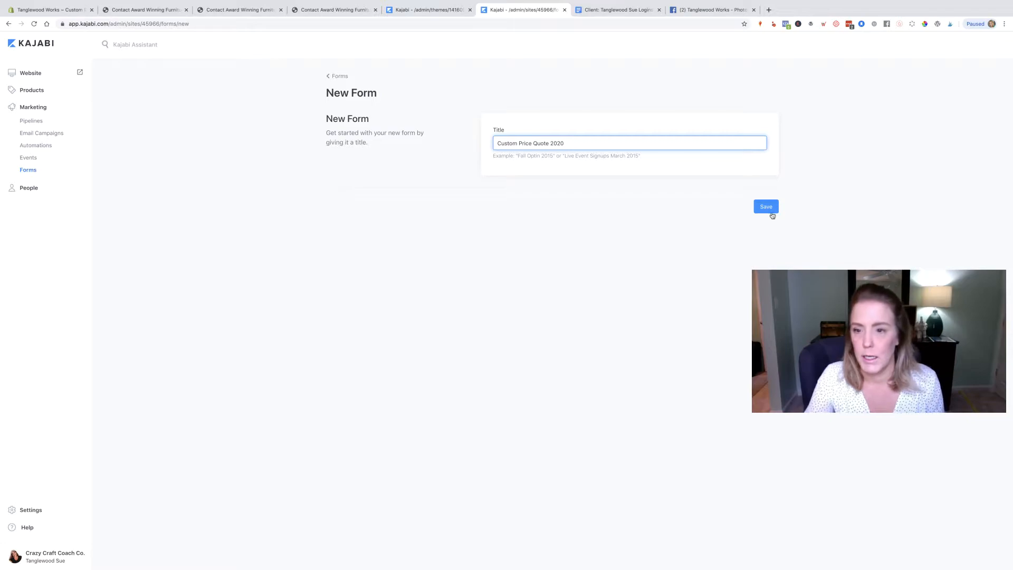
left_click(771, 210)
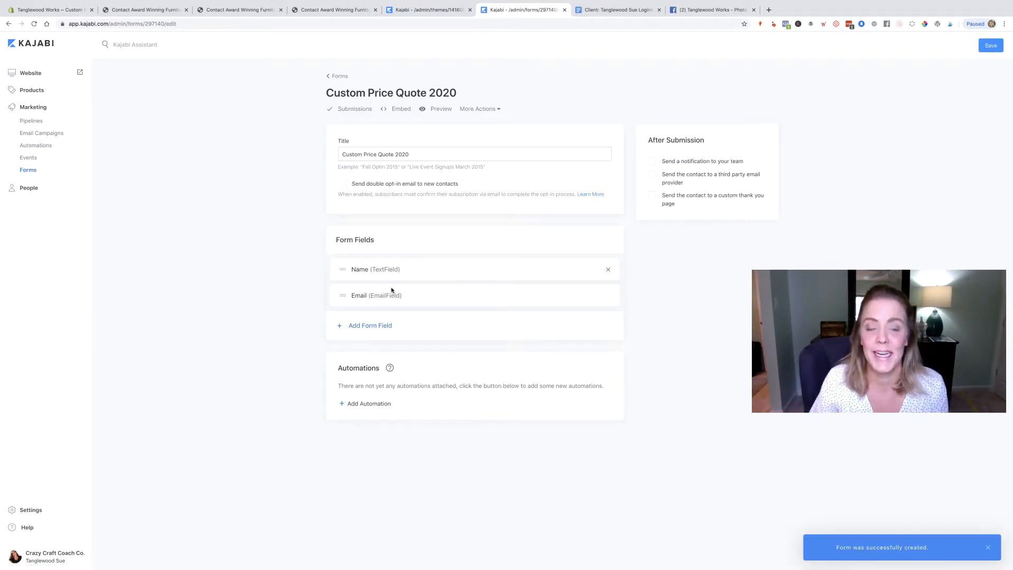
- Add the existing Phone Number and City fields to the Custom Price Quote 2020 form
left_click(356, 326)
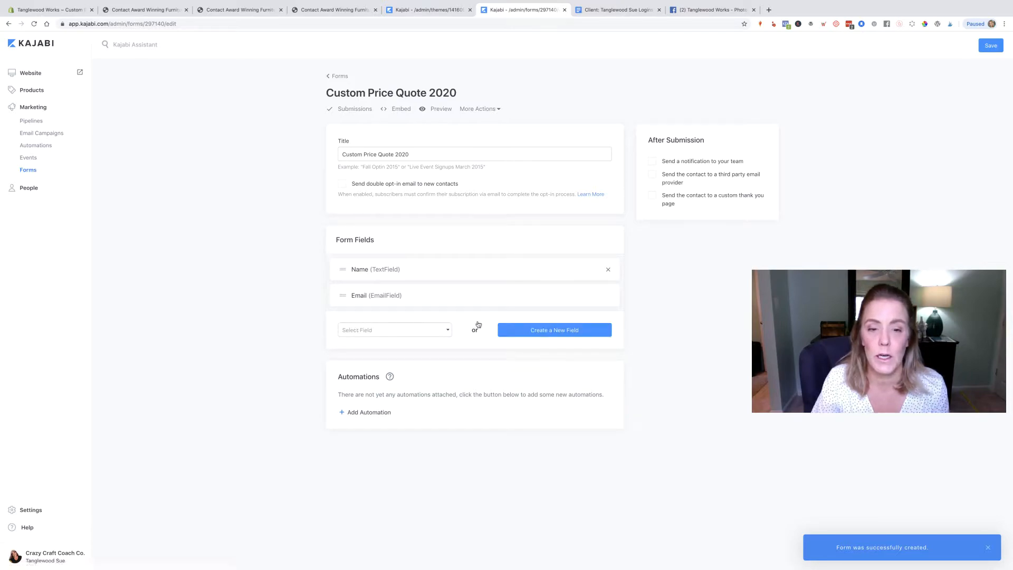
left_click(437, 331)
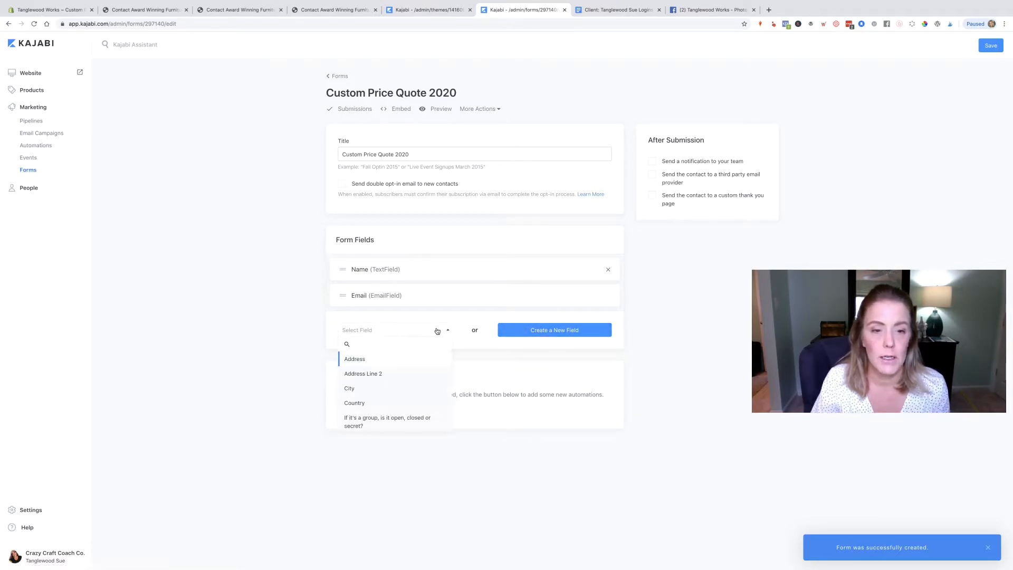
scroll(395, 386, "down", 2)
scroll(395, 387, "down", 2)
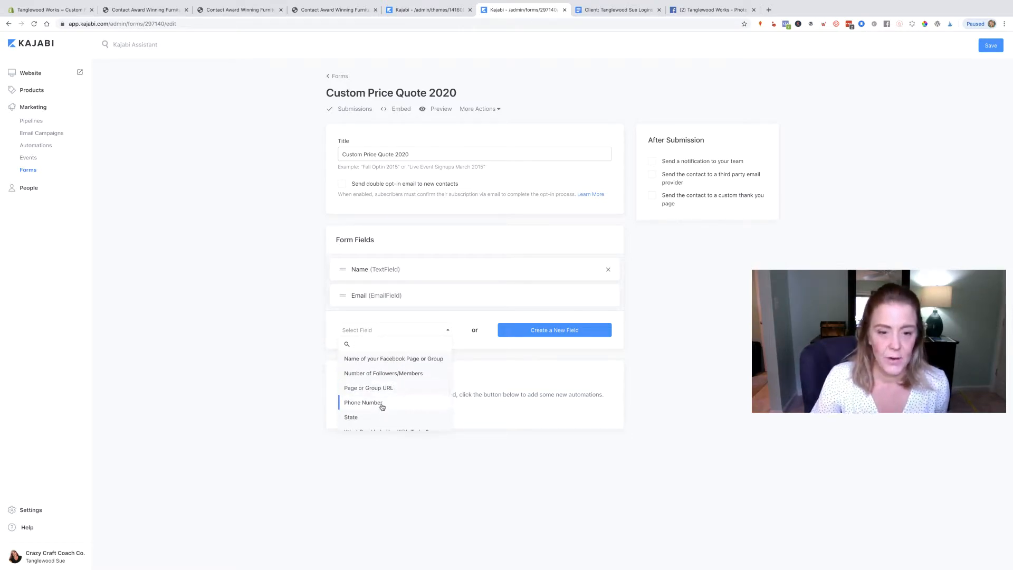
left_click(363, 402)
left_click(372, 357)
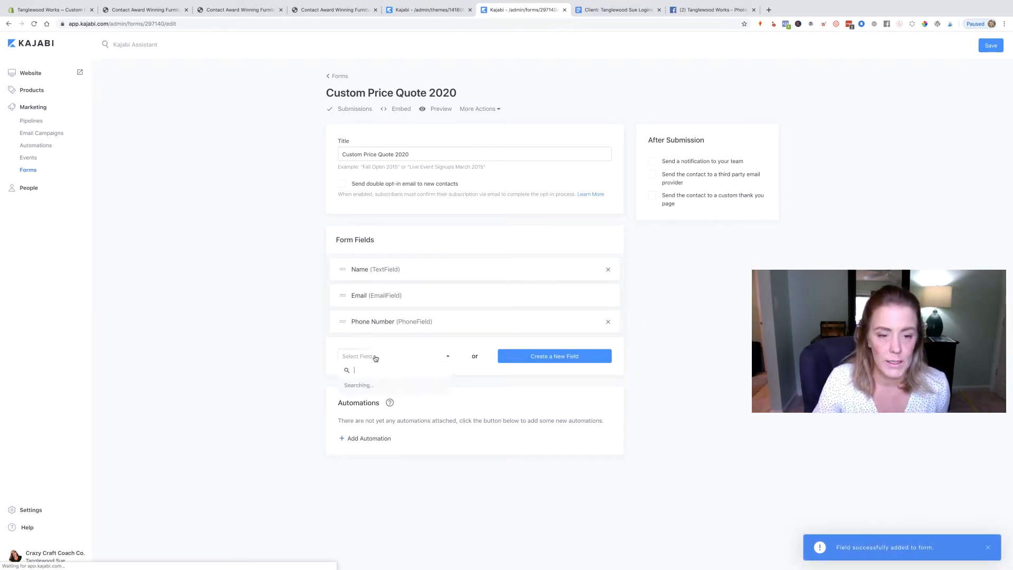
left_click(358, 414)
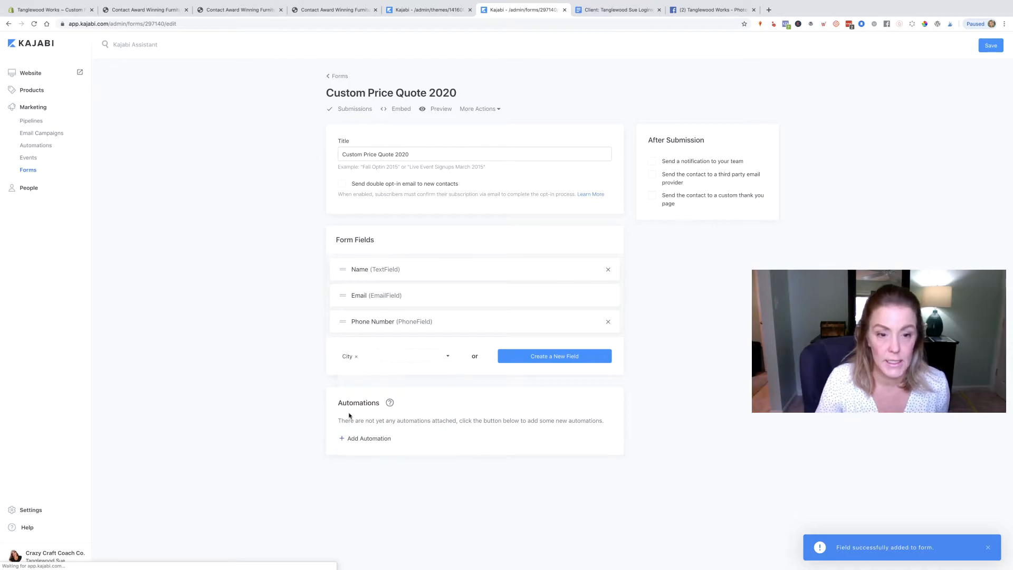
- Create the custom text fields "Type of Furniture" and "Finish or Look Desired:", making the finish field required
left_click(375, 378)
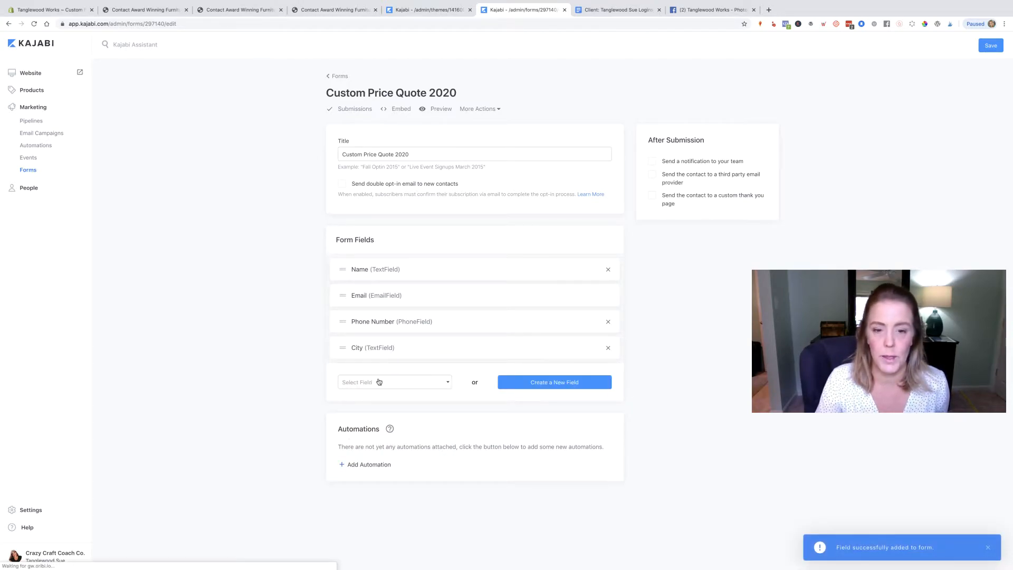
left_click(550, 387)
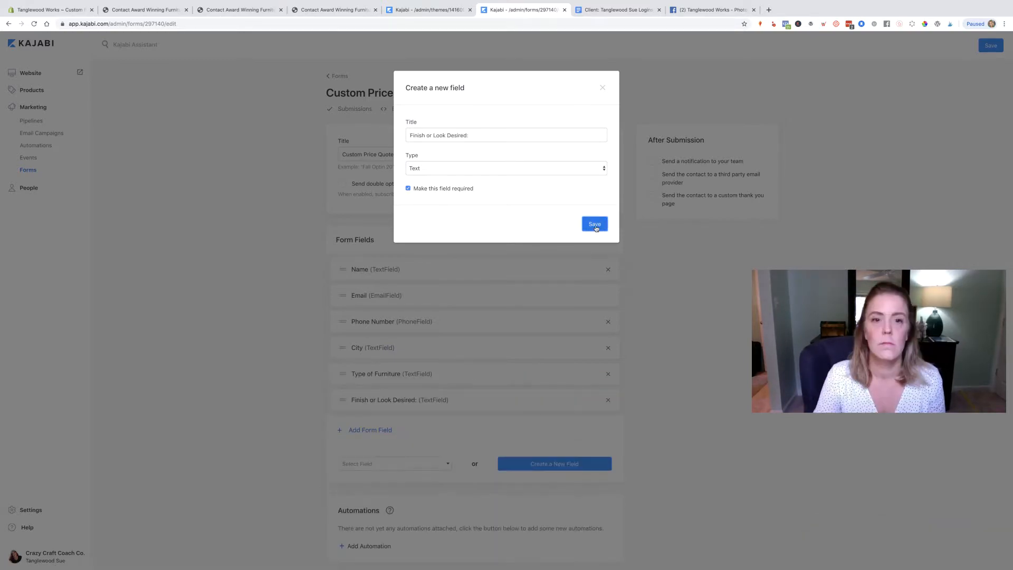
left_click(594, 224)
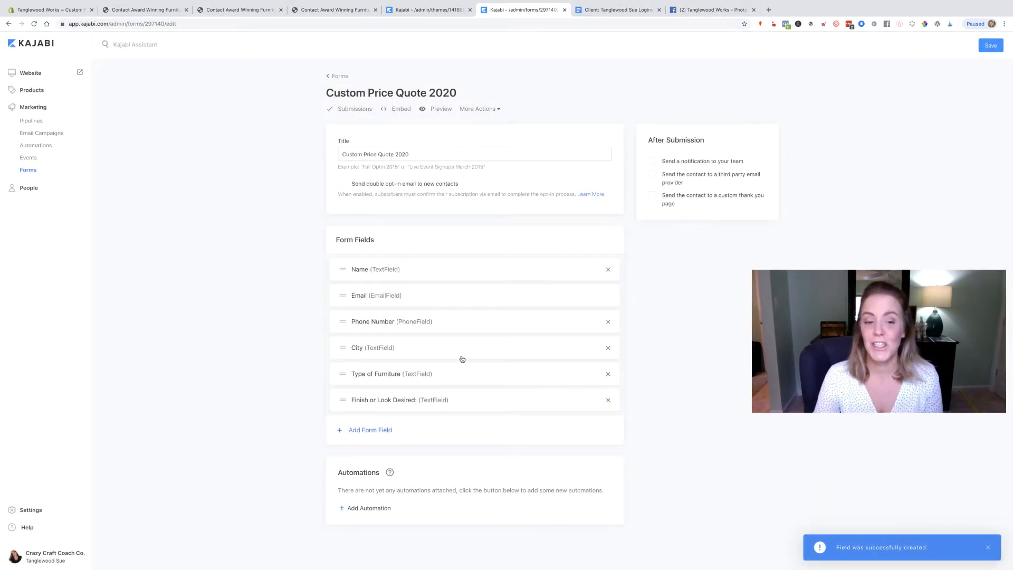
- Create a required custom text field titled "Ideal Date of Project Completion:"
left_click(385, 432)
left_click(571, 437)
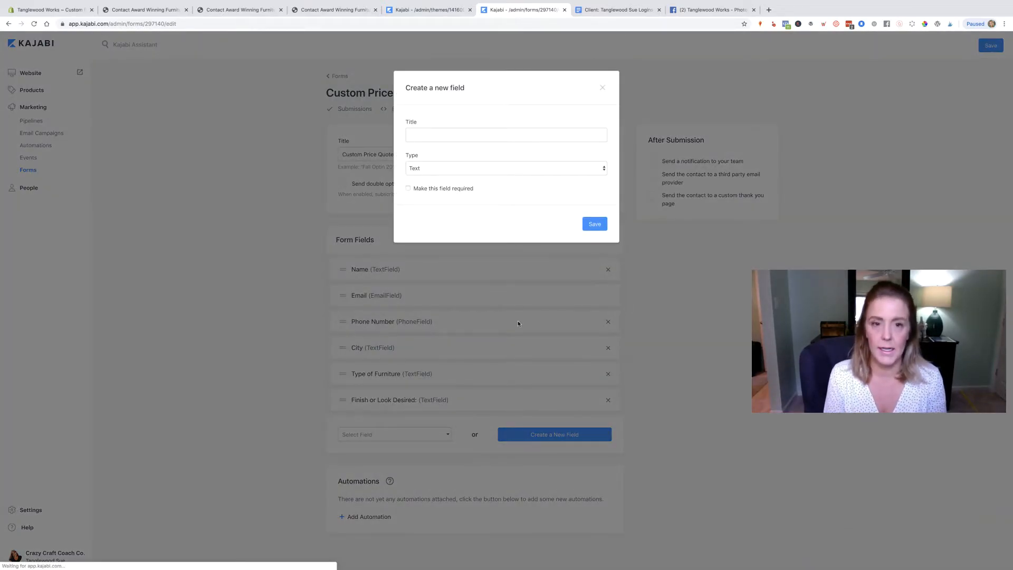
left_click(495, 136)
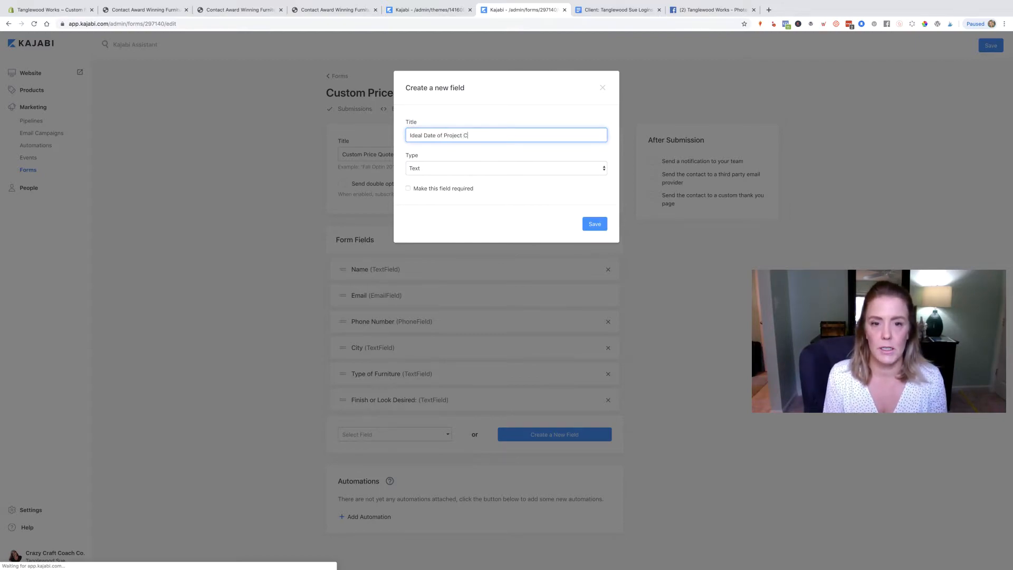
left_click(409, 189)
left_click(583, 228)
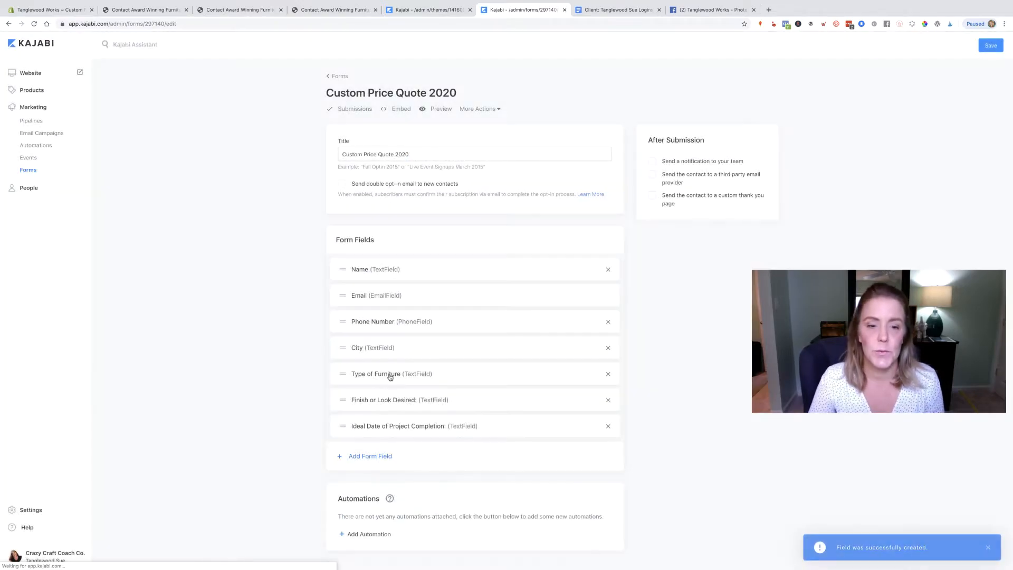
- Make the City and Phone Number fields required, and resave the Email field with its existing required setting
left_click(372, 348)
left_click(409, 213)
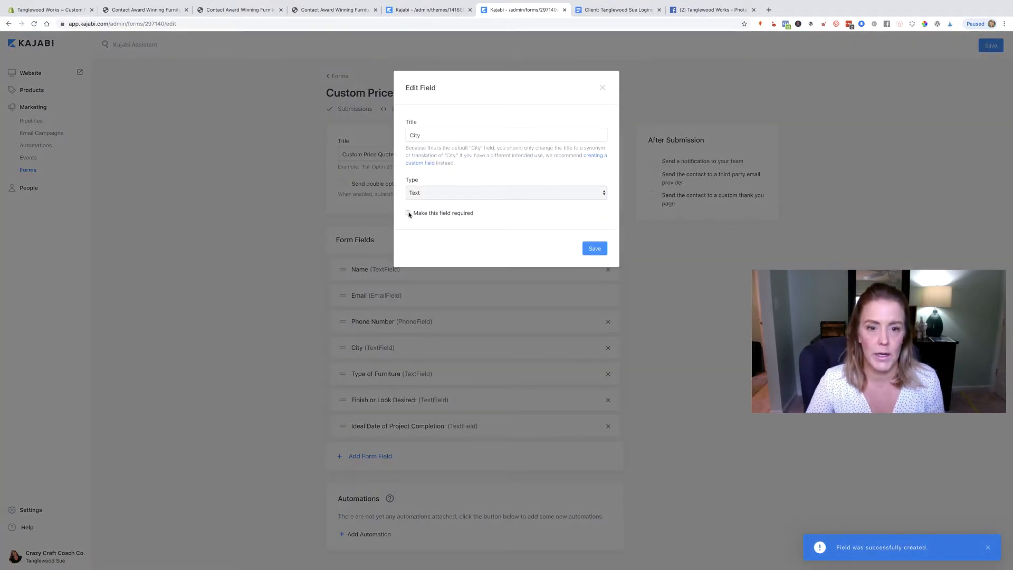
left_click(586, 247)
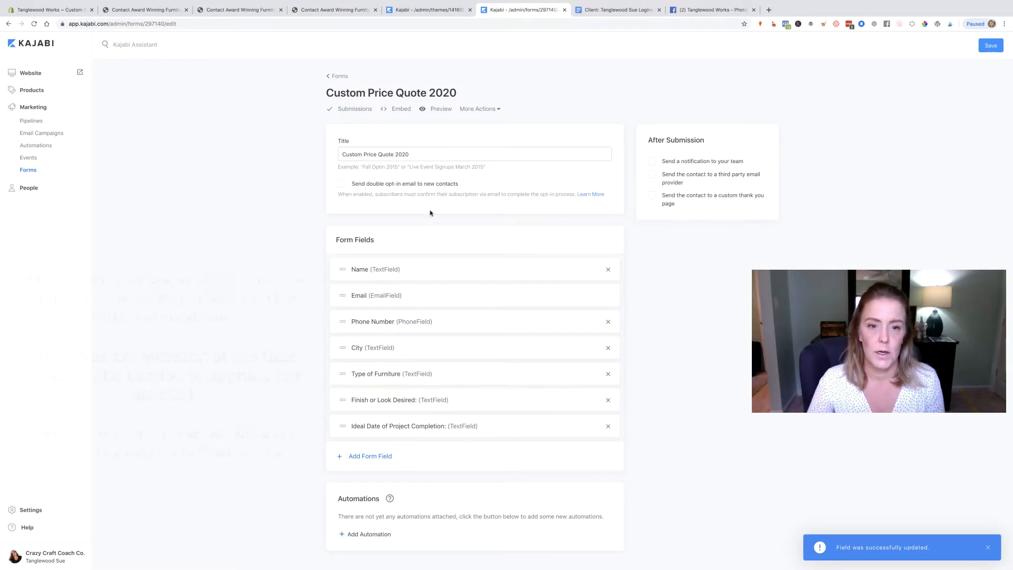
left_click(368, 324)
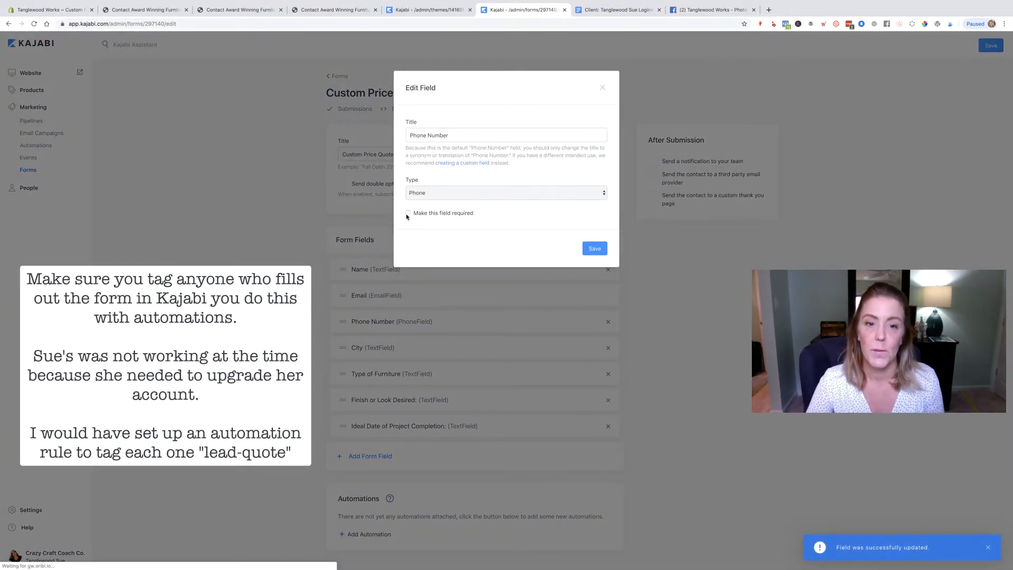
left_click(407, 213)
left_click(584, 249)
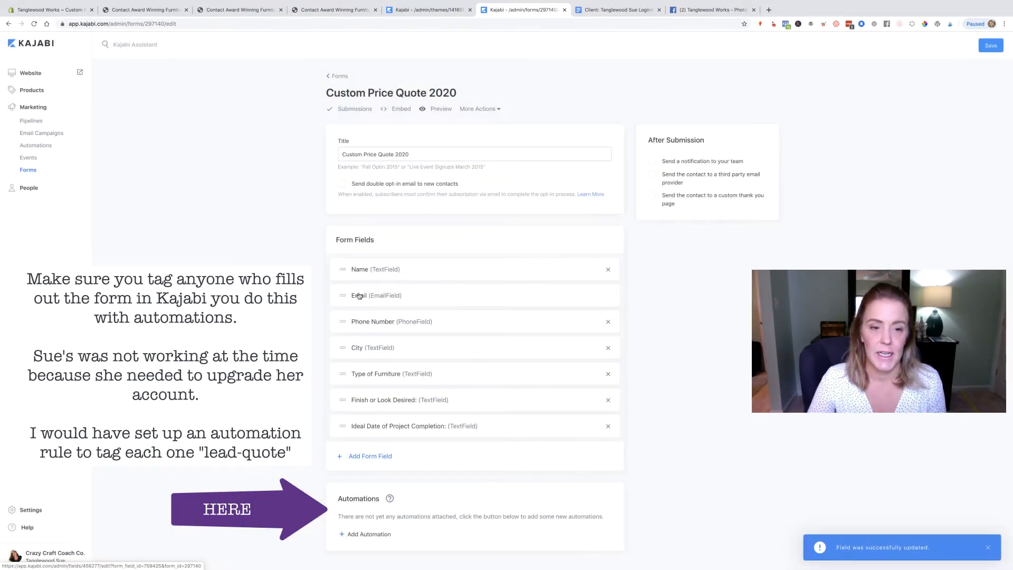
left_click(401, 295)
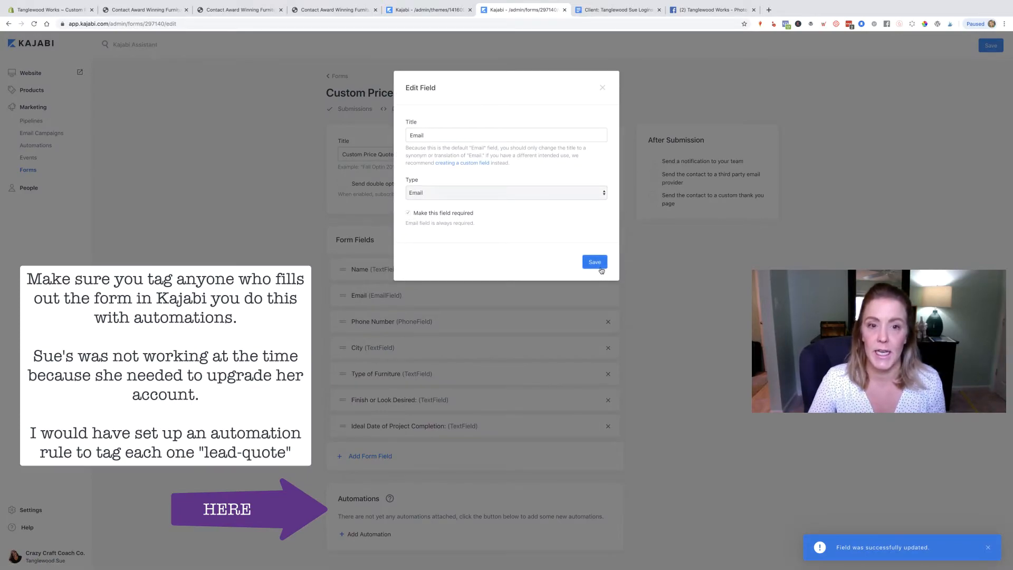
left_click(595, 262)
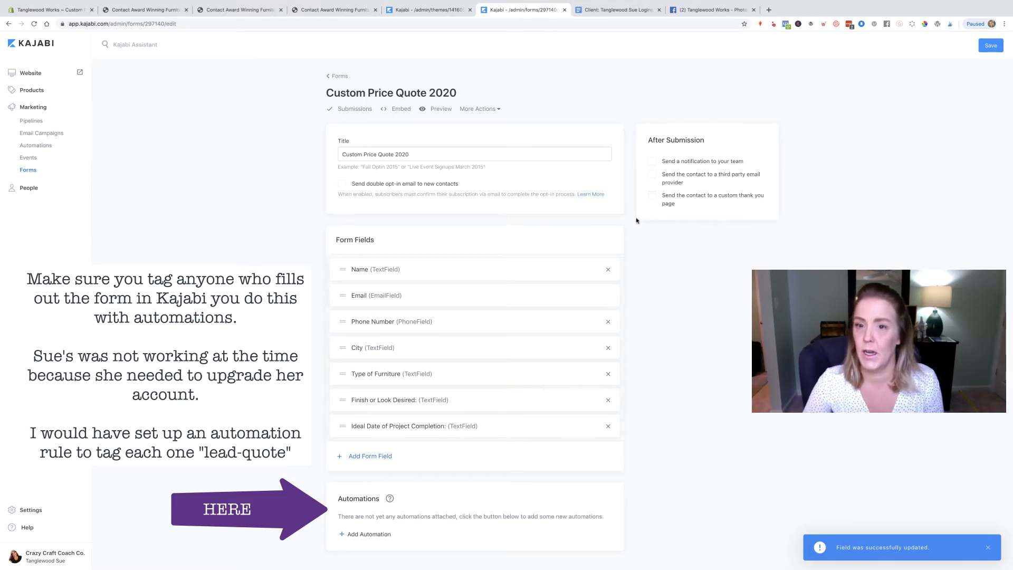
- Enable the after-submission team notification and enter the business owner's email address as its recipient
left_click(652, 160)
left_click(671, 176)
key("super+v")
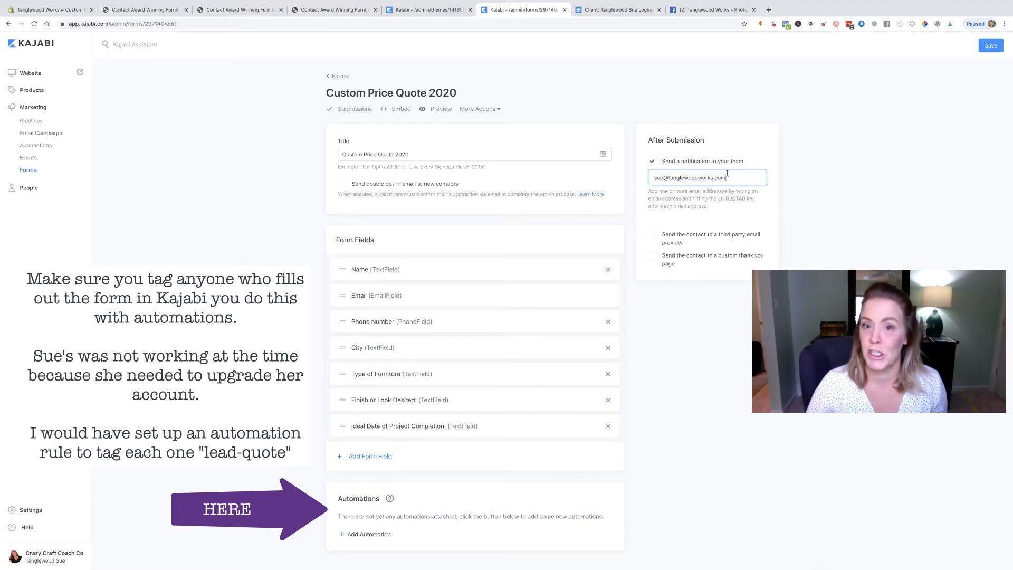
scroll(609, 234, "down", 1)
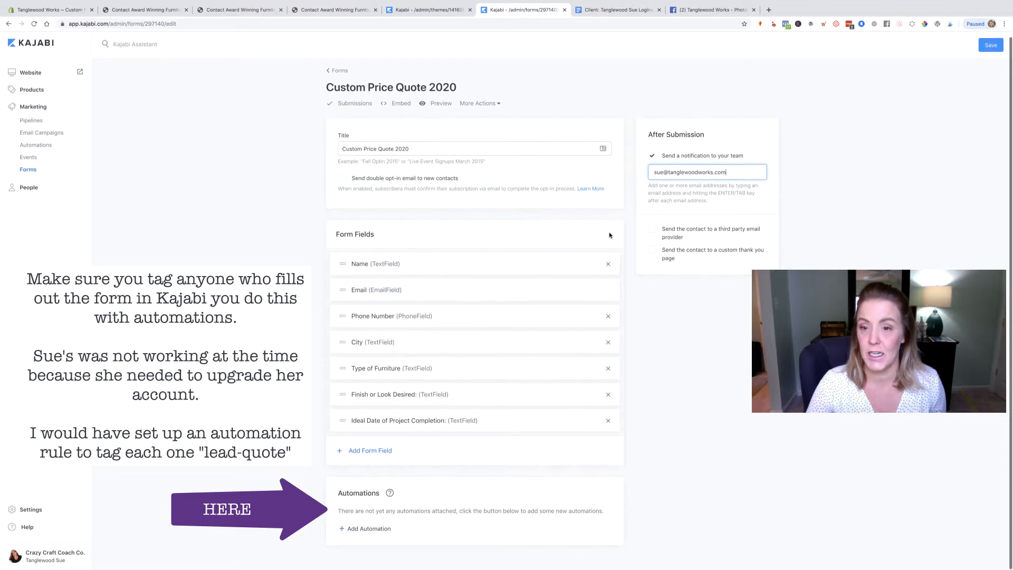
- Enable sending contacts to a custom thank you page after submission, and save the form
left_click(650, 253)
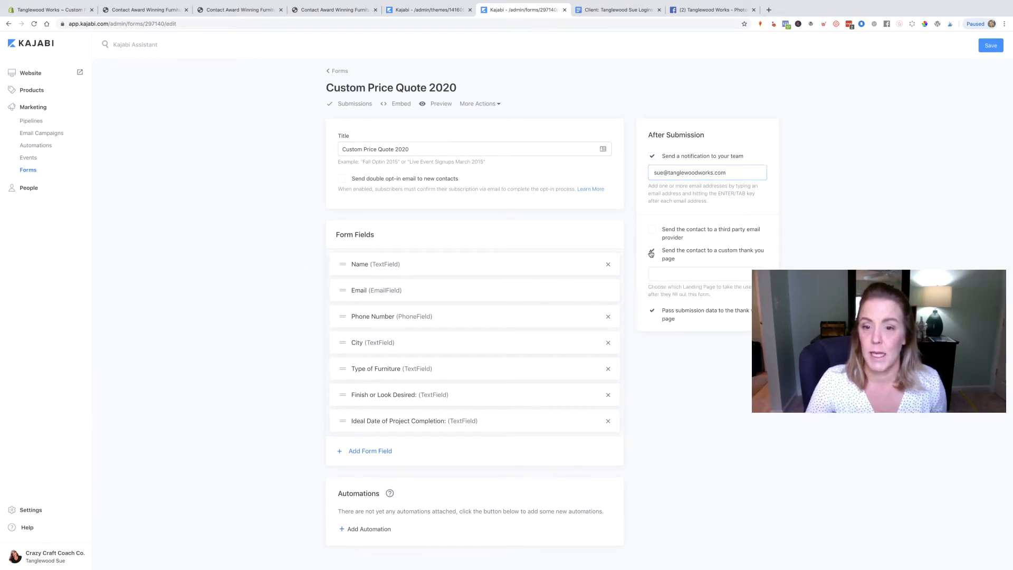
left_click(704, 272)
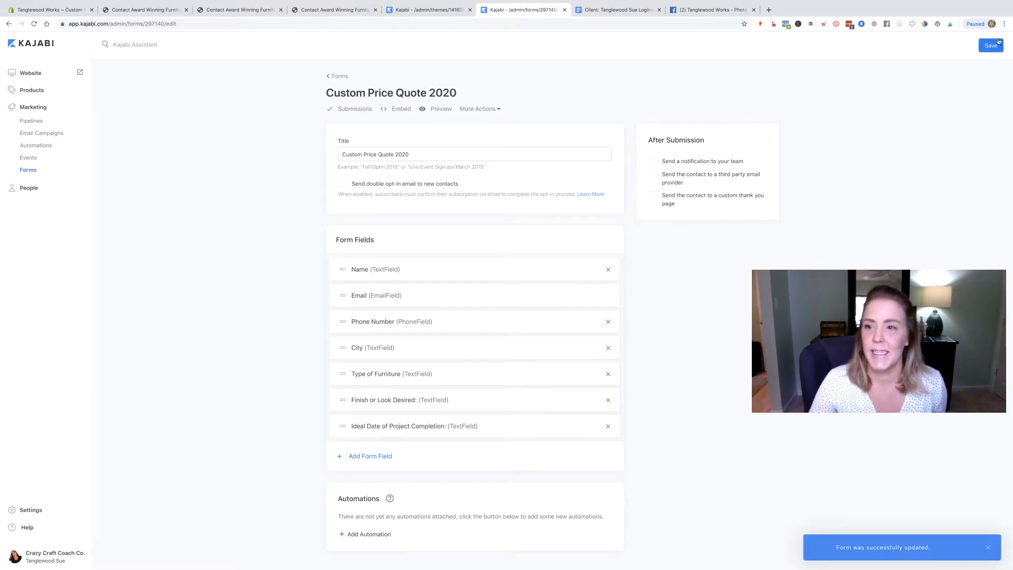
left_click(996, 46)
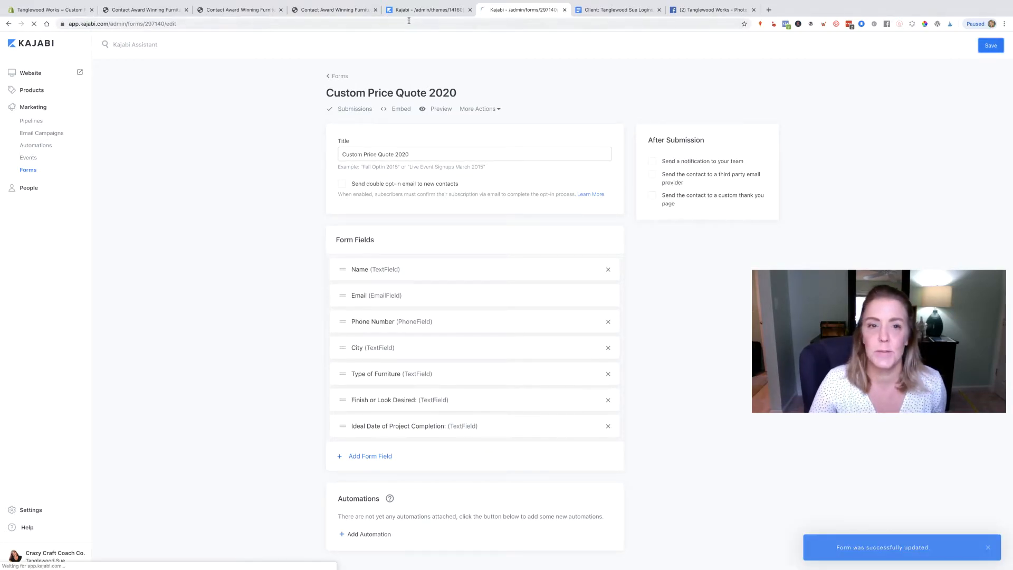
- Reload the landing page editor and assign the Custom Price Quote 2020 form to the page's form block
left_click(437, 11)
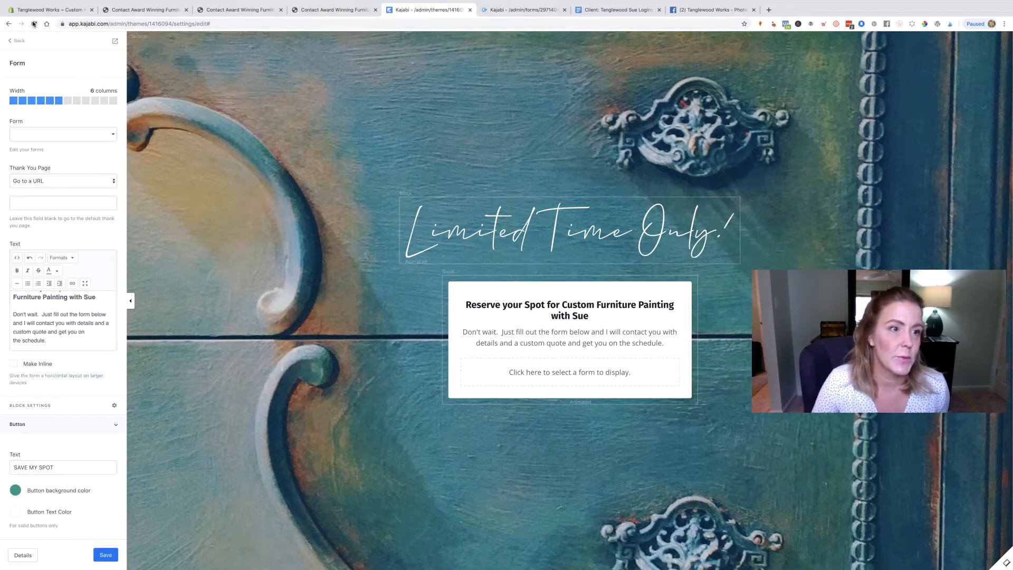
left_click(34, 23)
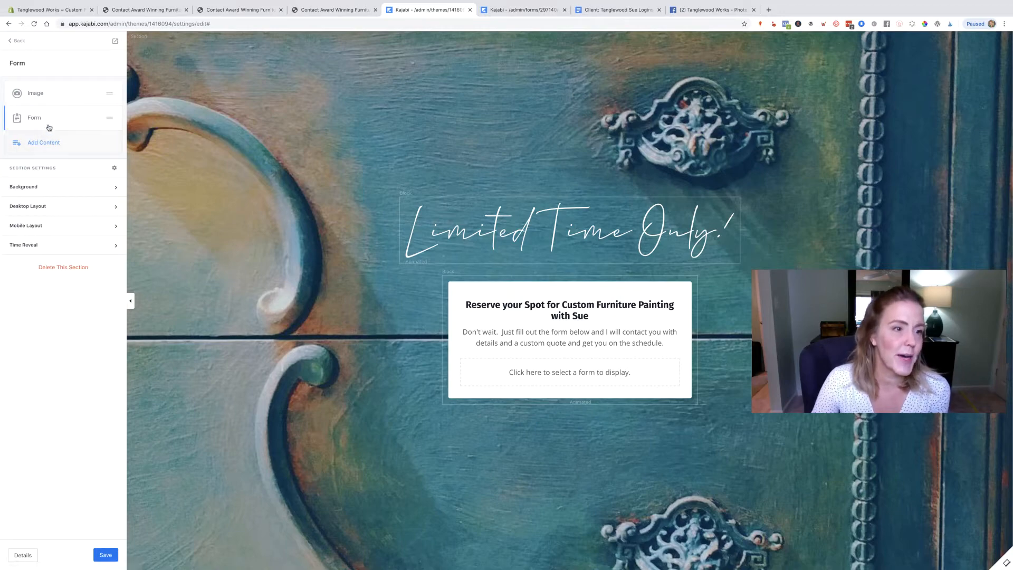
left_click(39, 125)
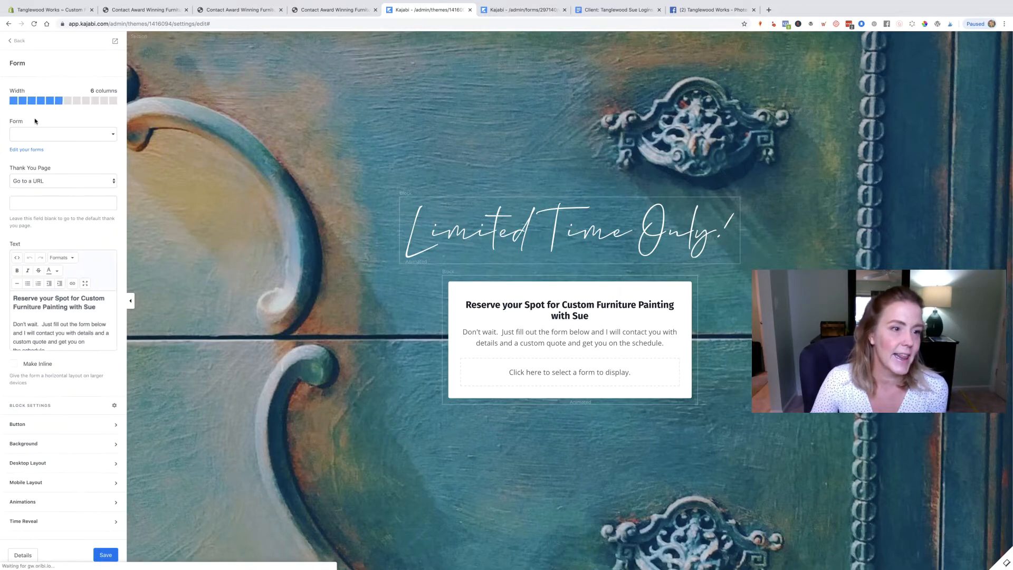
left_click(39, 135)
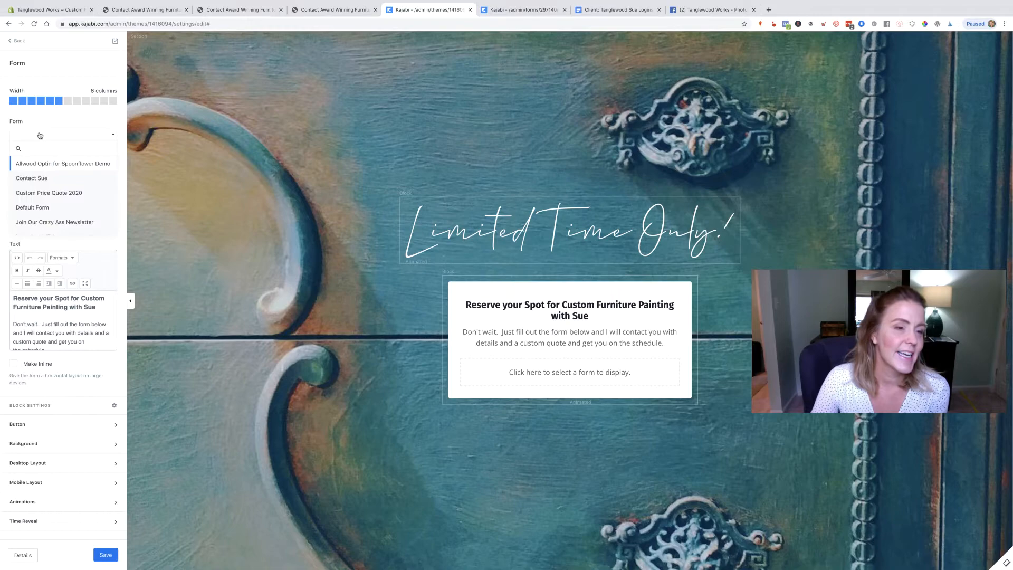
left_click(58, 195)
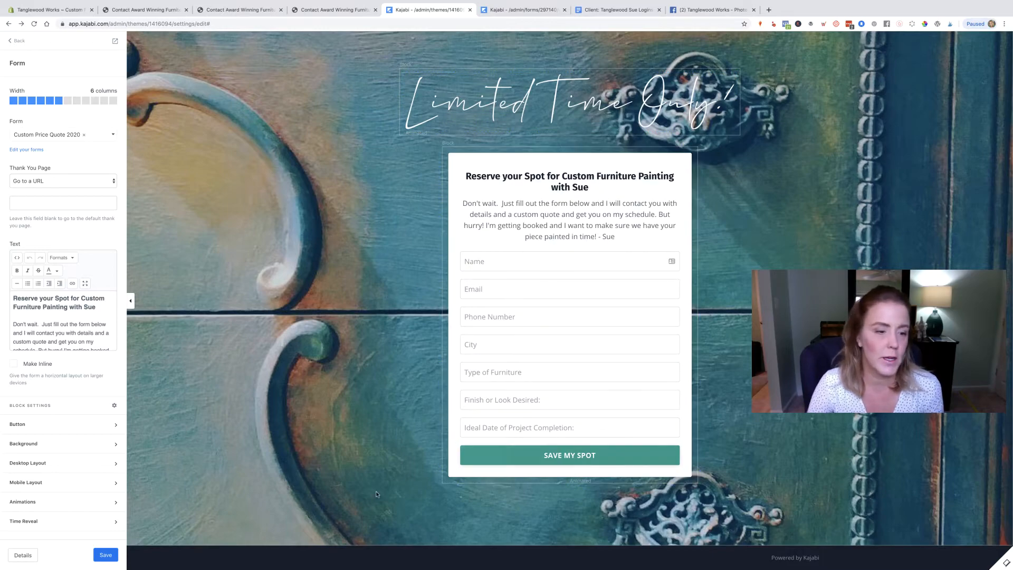
- Add an Image block beneath the opt-in form in the Form section
left_click(20, 42)
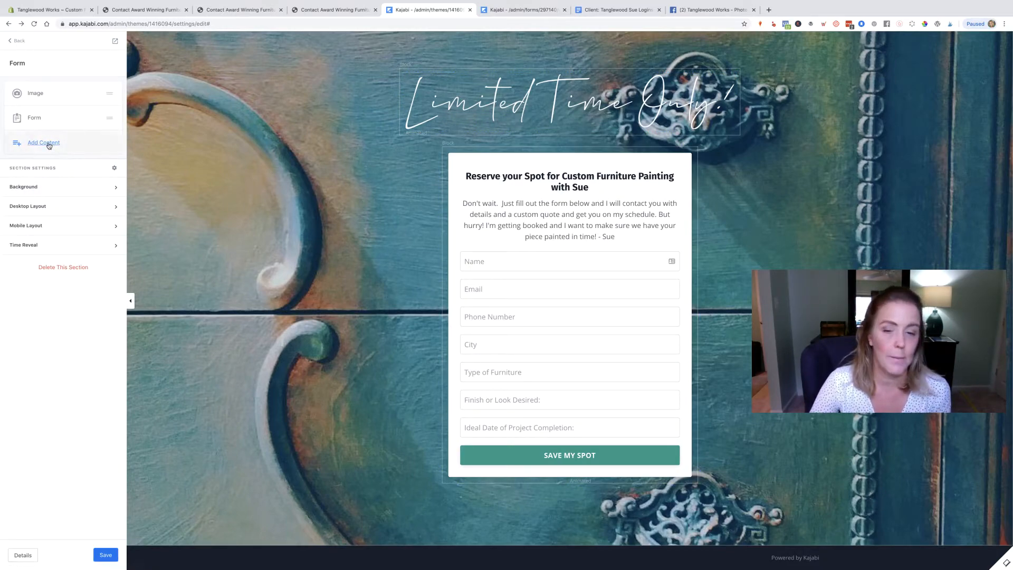
left_click(45, 143)
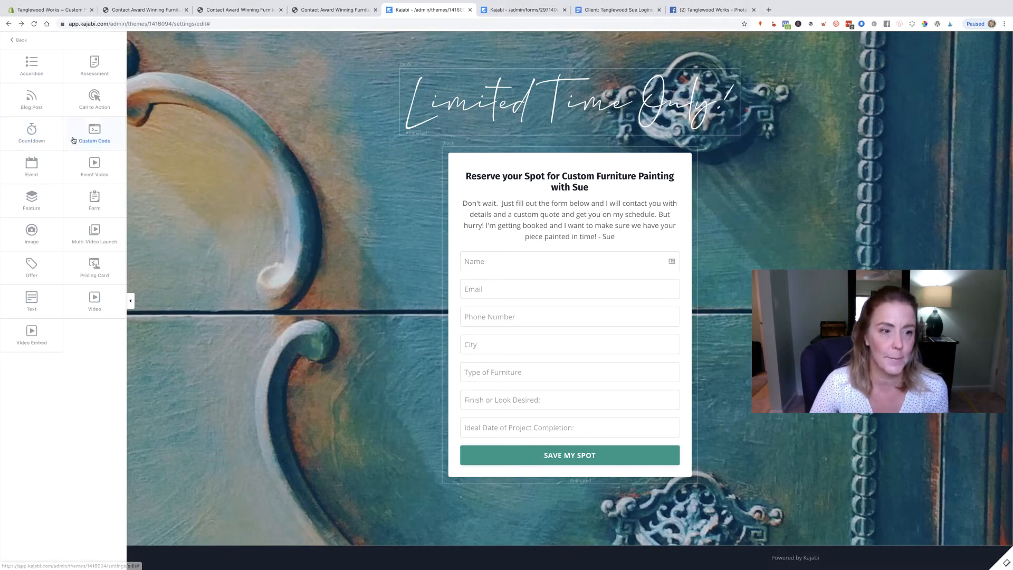
left_click(32, 235)
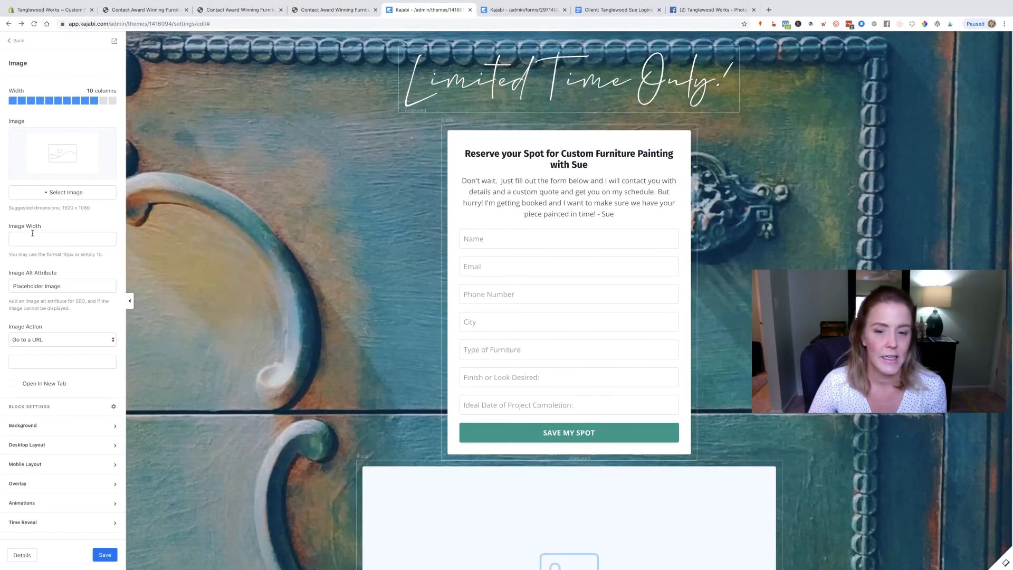
scroll(569, 457, "down", 4)
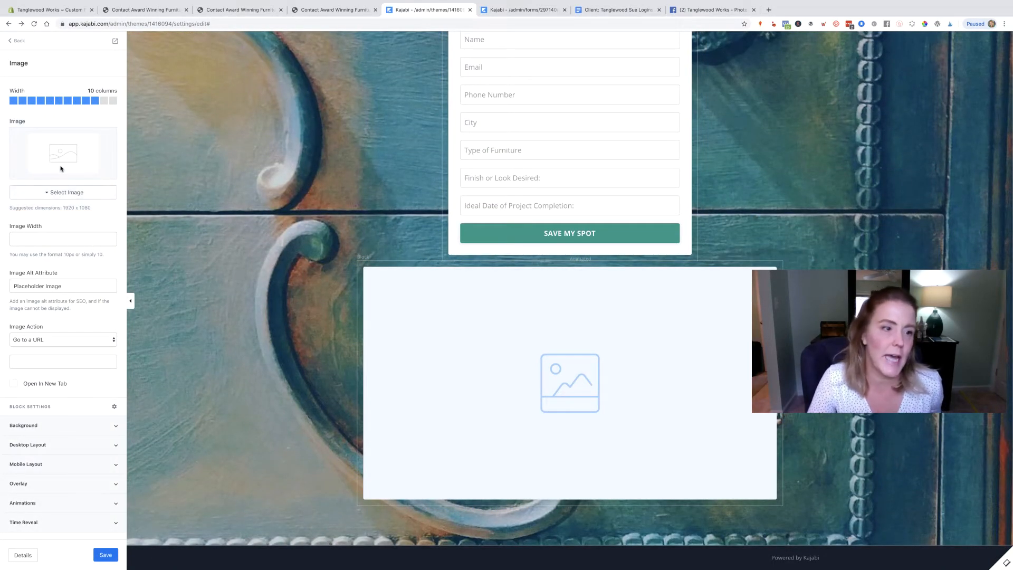
- Upload the photo of black painted furniture against a pink brick wall from the Downloads folder into the new image block
left_click(58, 198)
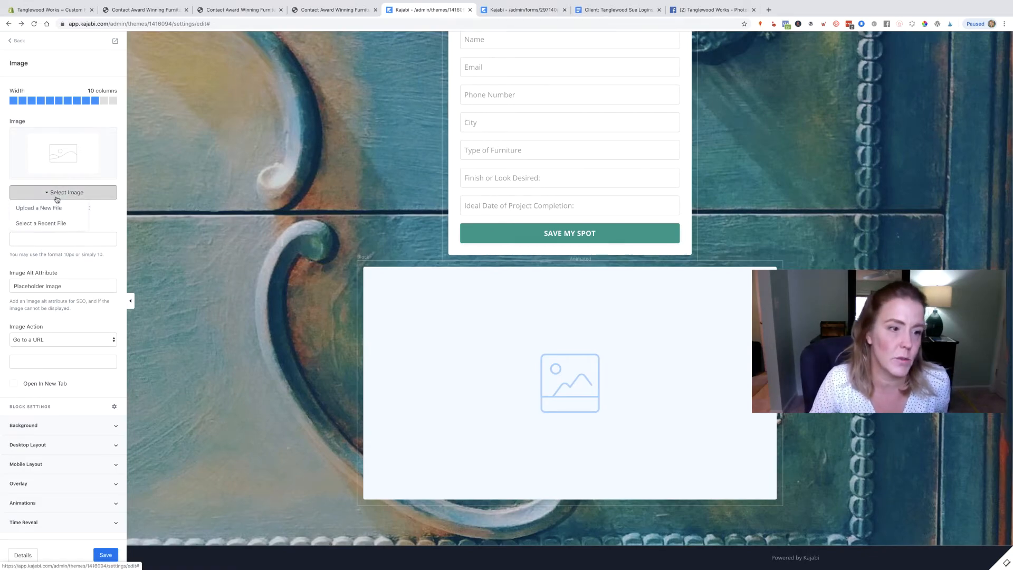
left_click(50, 211)
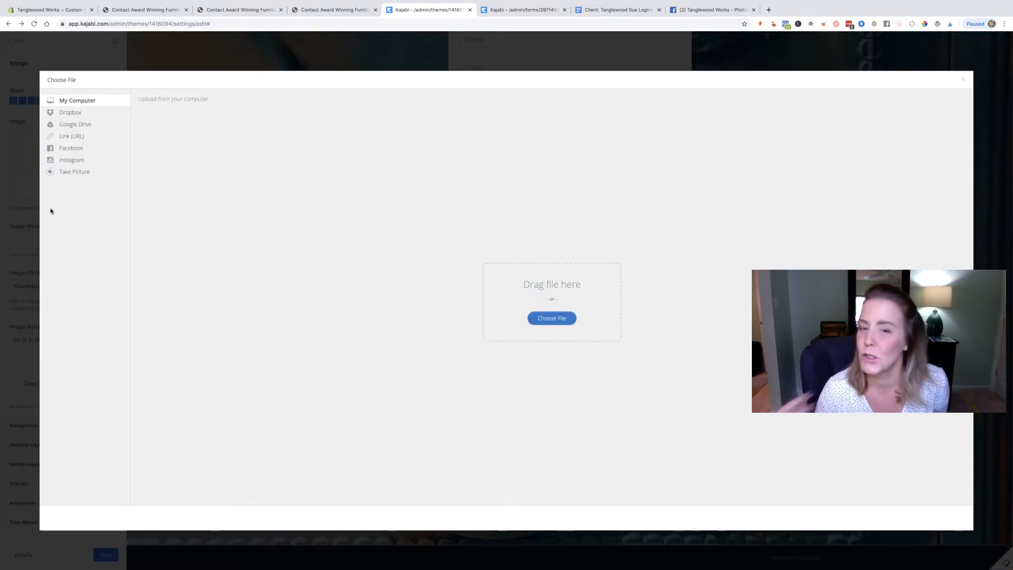
left_click(571, 320)
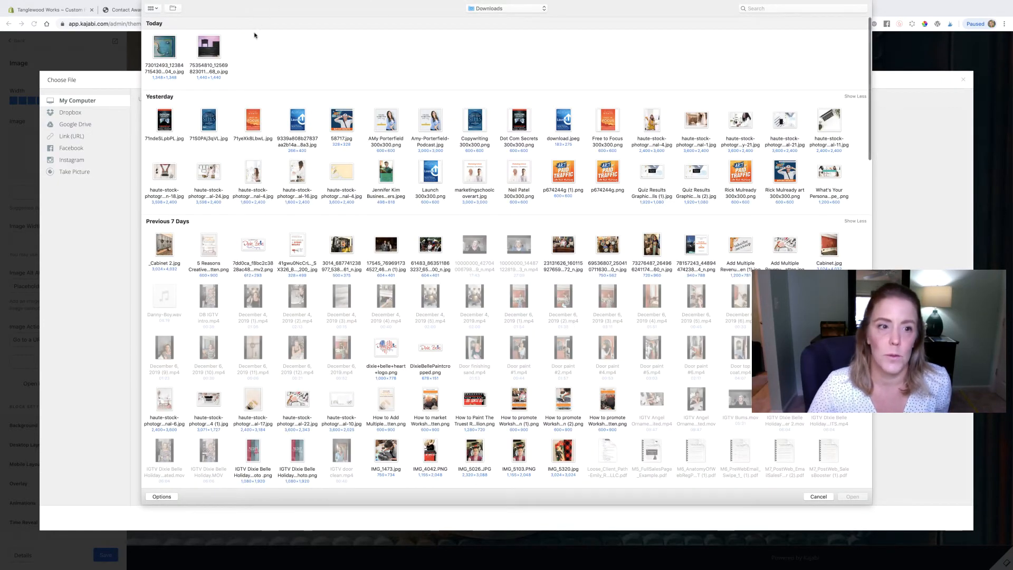
left_click(209, 50)
left_click(858, 497)
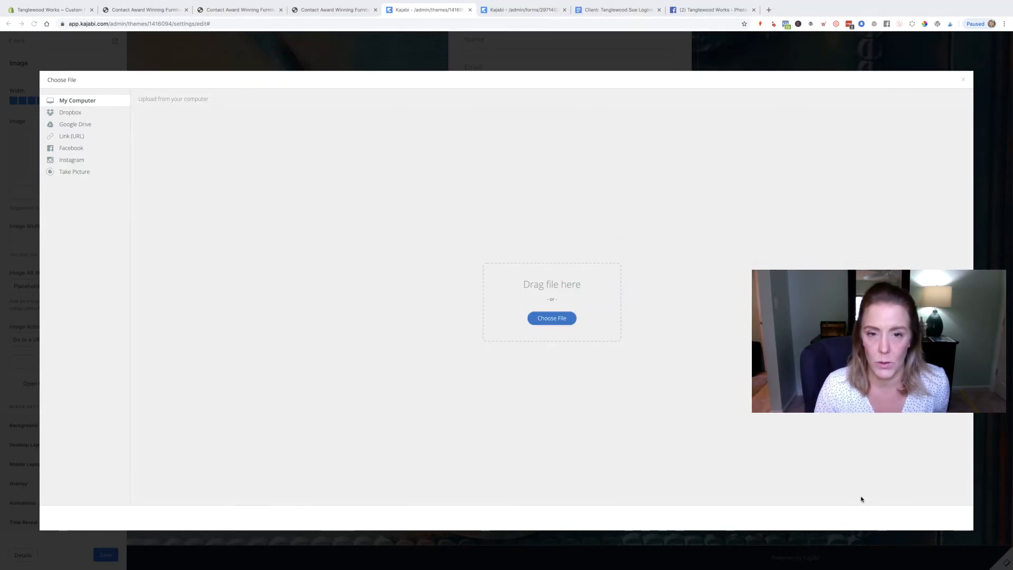
left_click(948, 517)
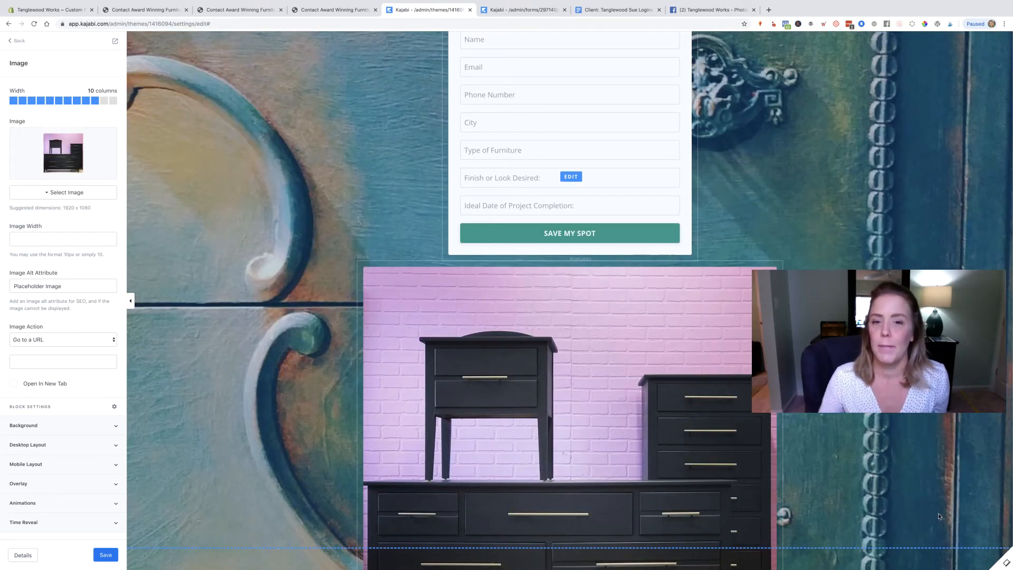
- Review the page layout with the furniture photo below the form, and save the landing page
scroll(736, 290, "down", 4)
scroll(736, 292, "up", 8)
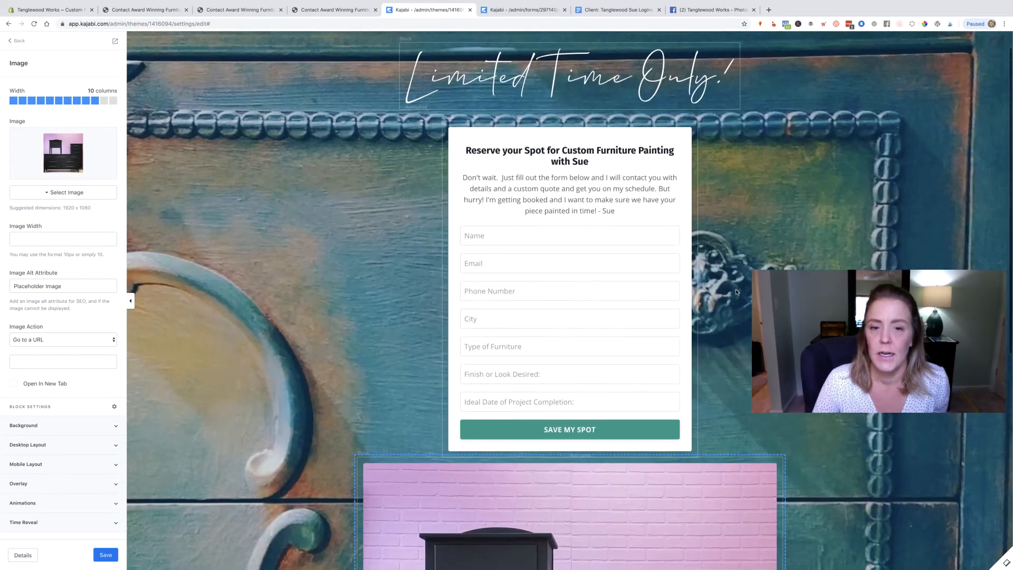
scroll(736, 291, "down", 8)
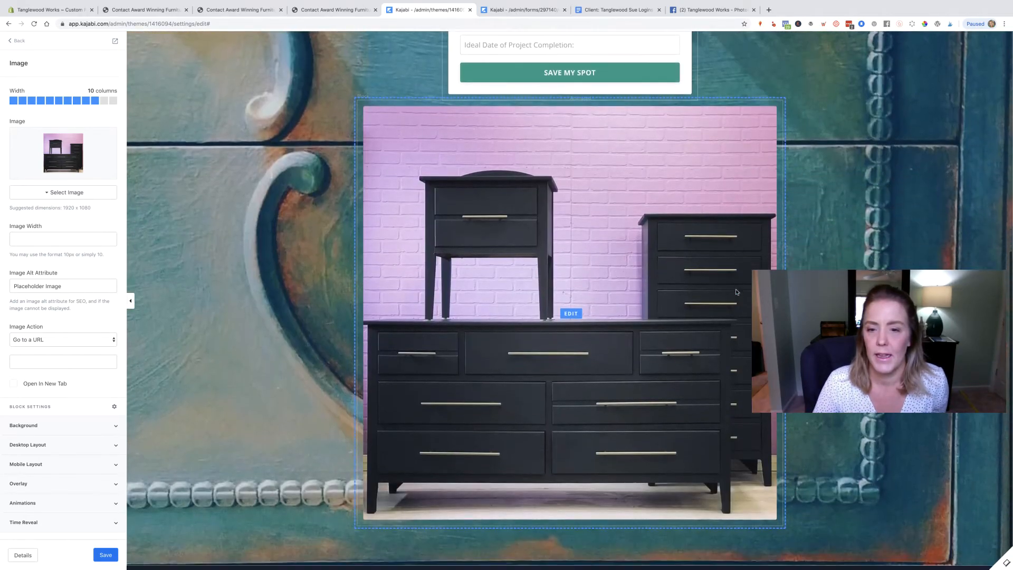
scroll(735, 291, "down", 1)
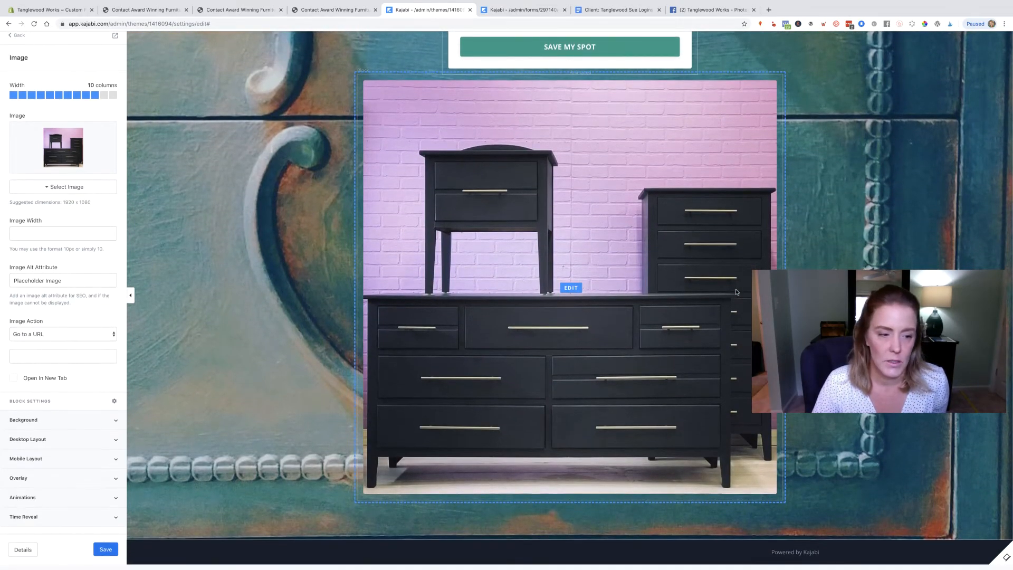
scroll(737, 291, "up", 4)
scroll(735, 289, "down", 1)
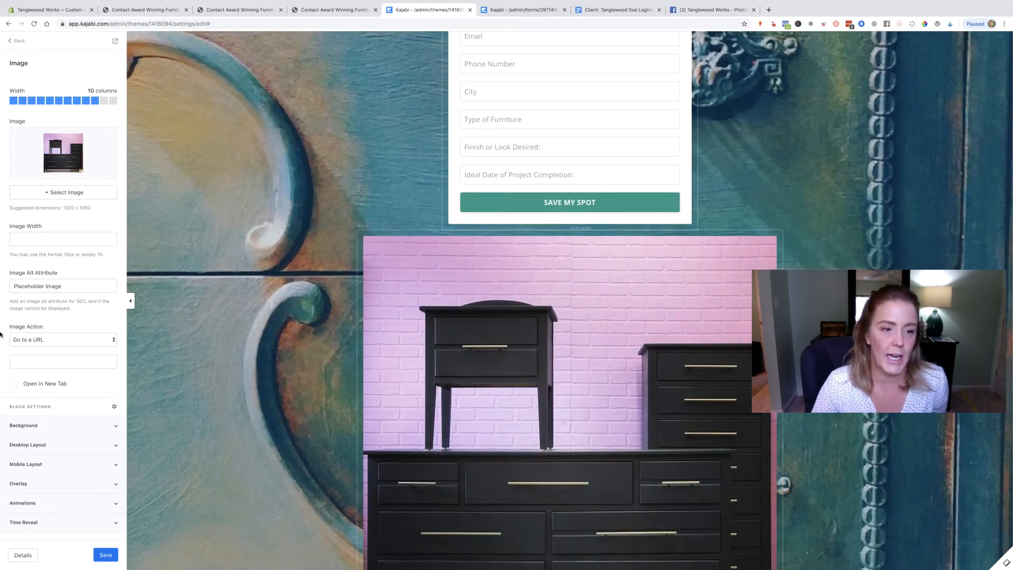
scroll(524, 296, "up", 5)
left_click(105, 555)
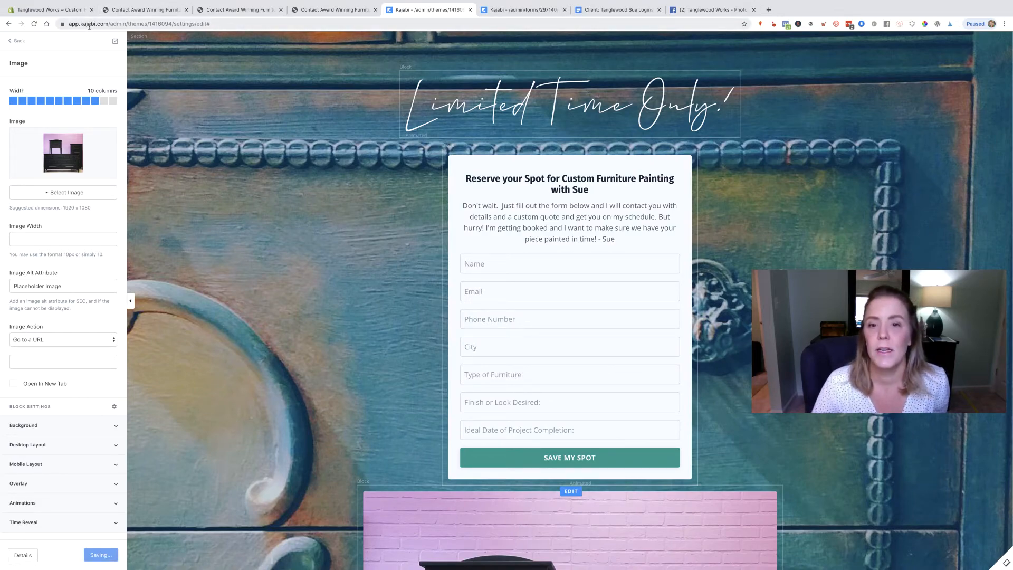
- Leave the editor for the list of standalone pages and open the details of the Save My Spot custom furniture painting page
left_click(19, 42)
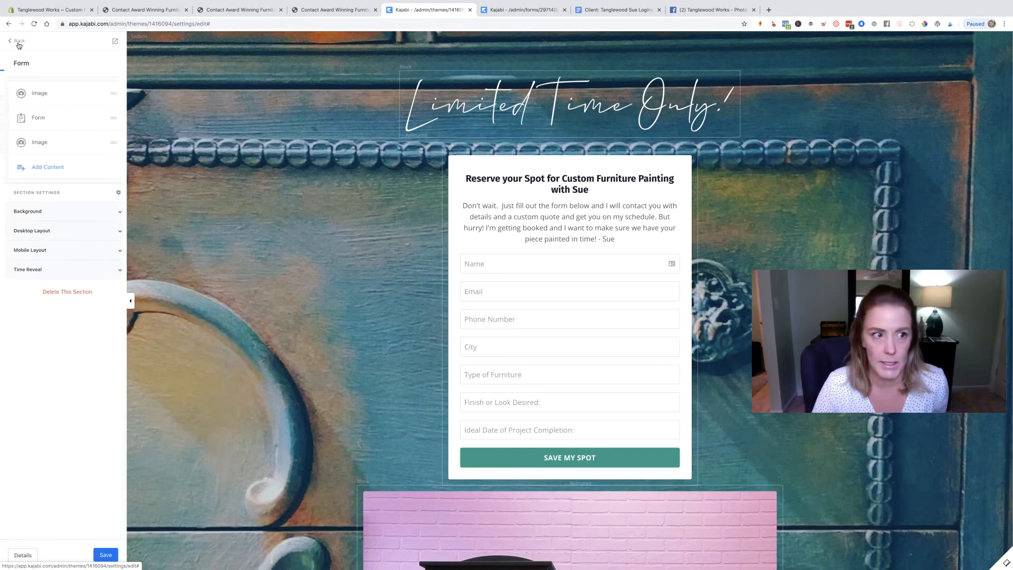
left_click(19, 43)
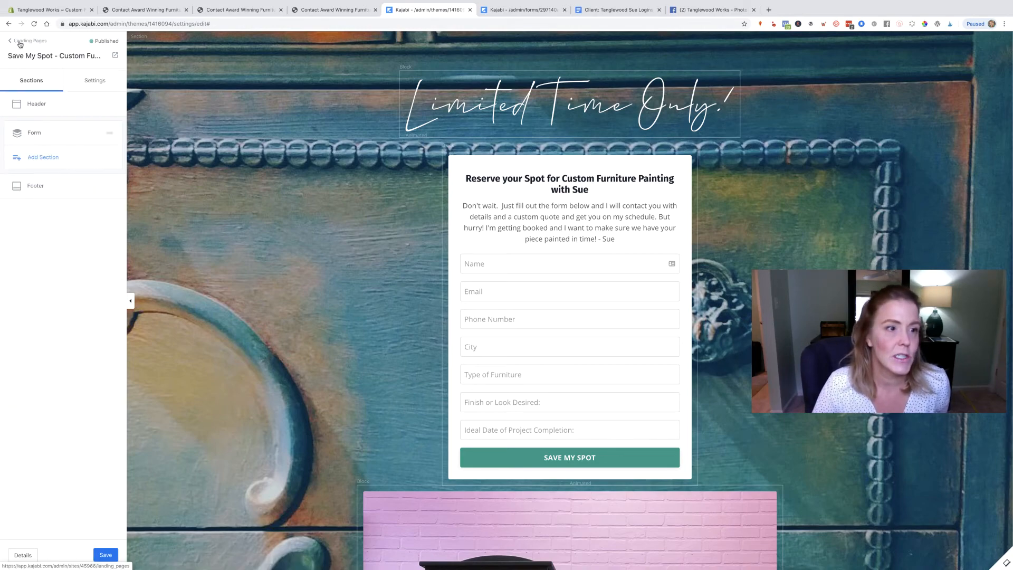
left_click(93, 85)
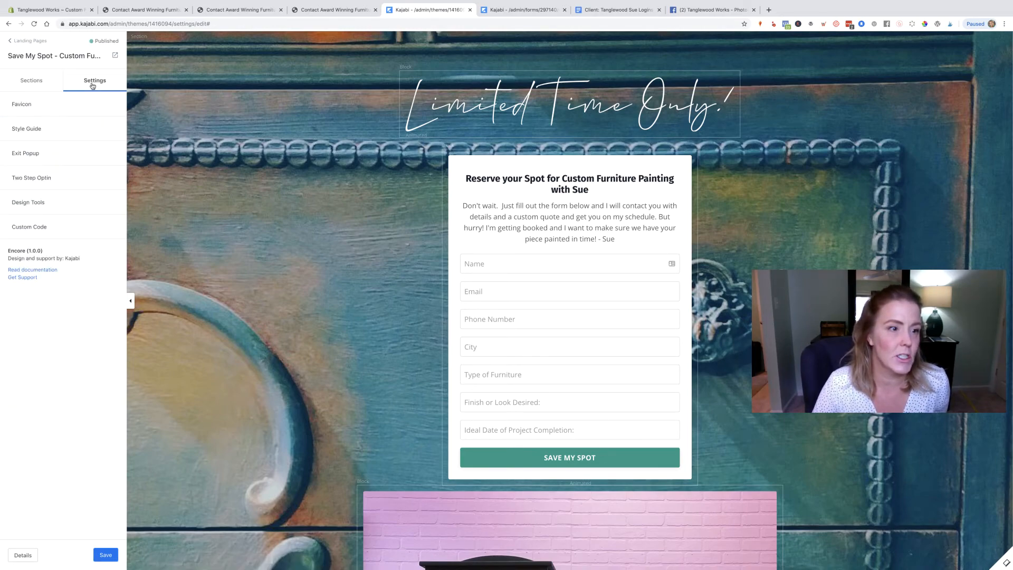
left_click(17, 42)
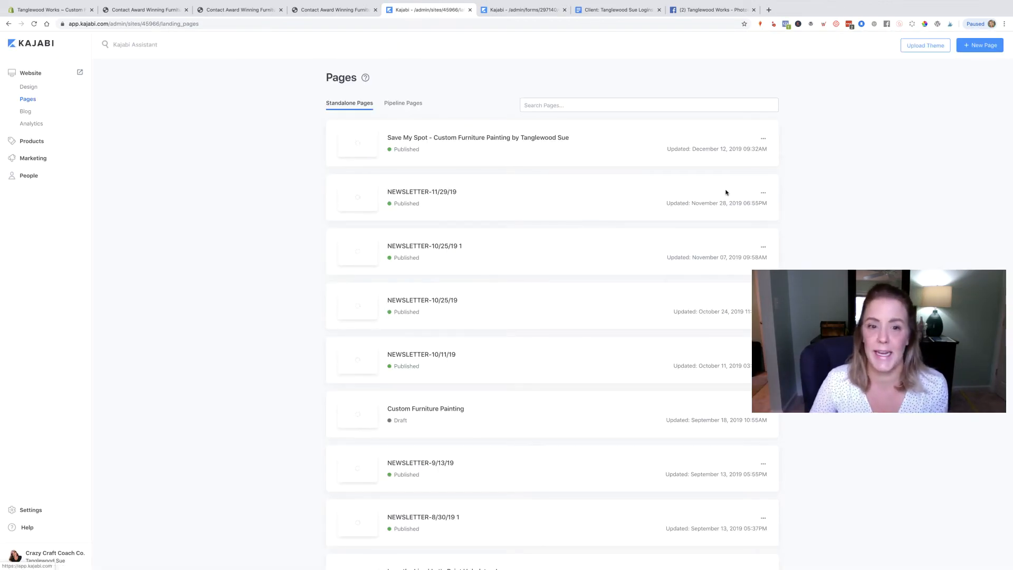
left_click(763, 139)
left_click(731, 153)
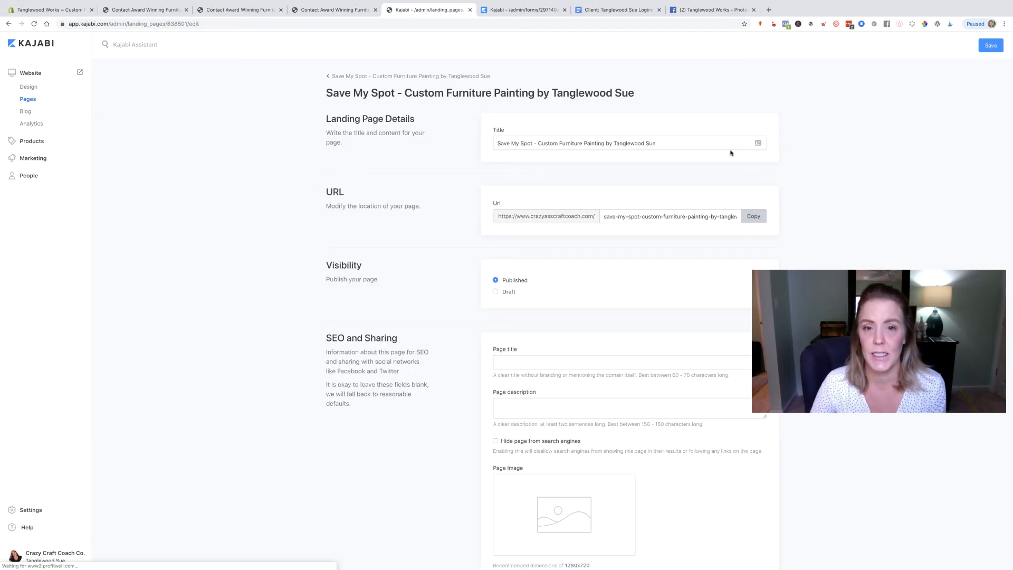
- Clear the URL slug and set the SEO page title to "Save your Spot for Custom Furniture Painting with Tanglewood Sue"
left_click_drag(605, 216, 769, 226)
type("Sa")
type("ve your")
type("Spot for Custom Furniture Painting with Tanglewood Sue")
scroll(558, 228, "down", 2)
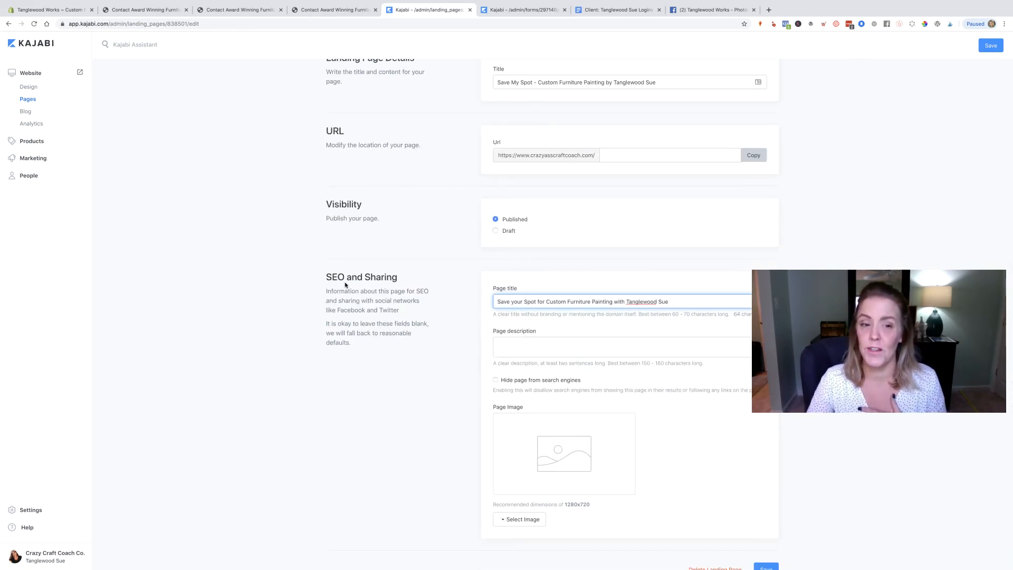
- Set the landing page's URL slug to "quote", leave the page description blank, and save the page details
scroll(526, 178, "up", 1)
left_click(615, 166)
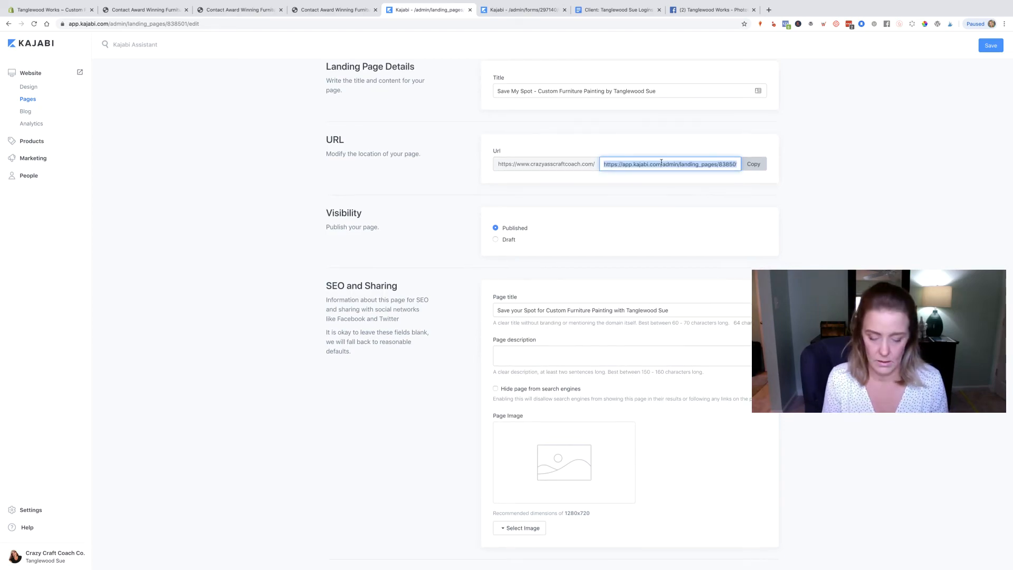
type("quote")
scroll(605, 283, "down", 1)
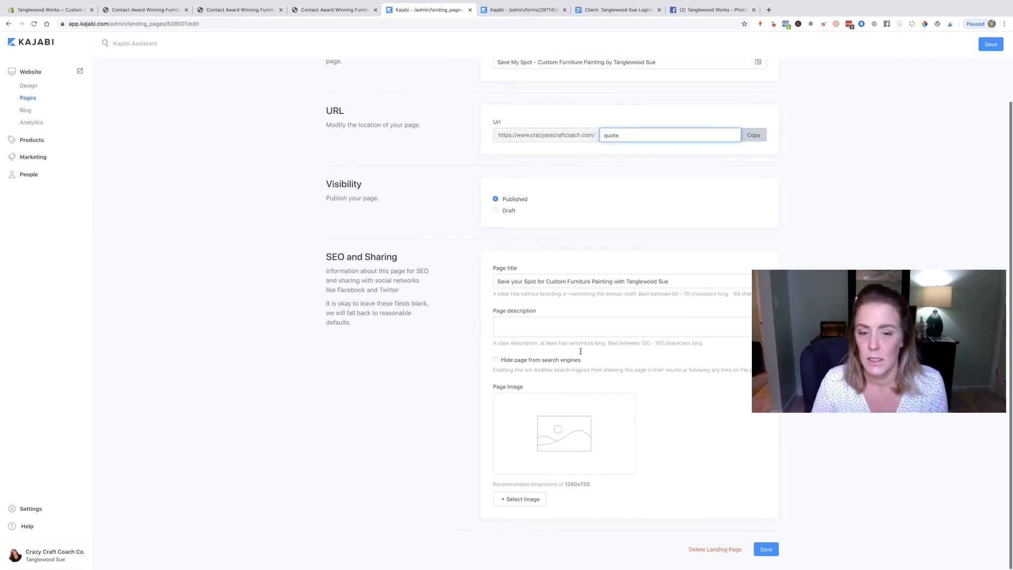
left_click(513, 323)
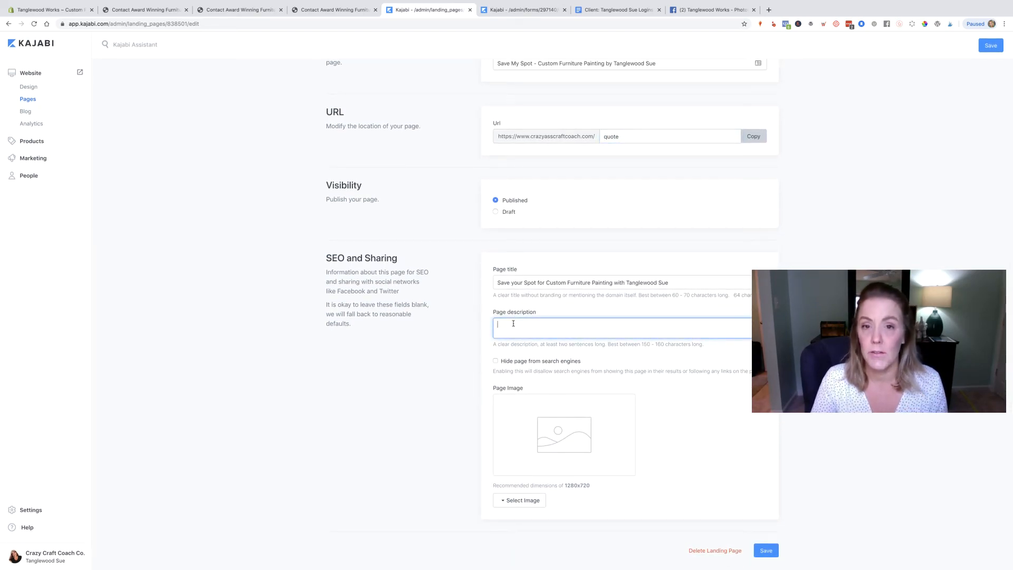
left_click(766, 550)
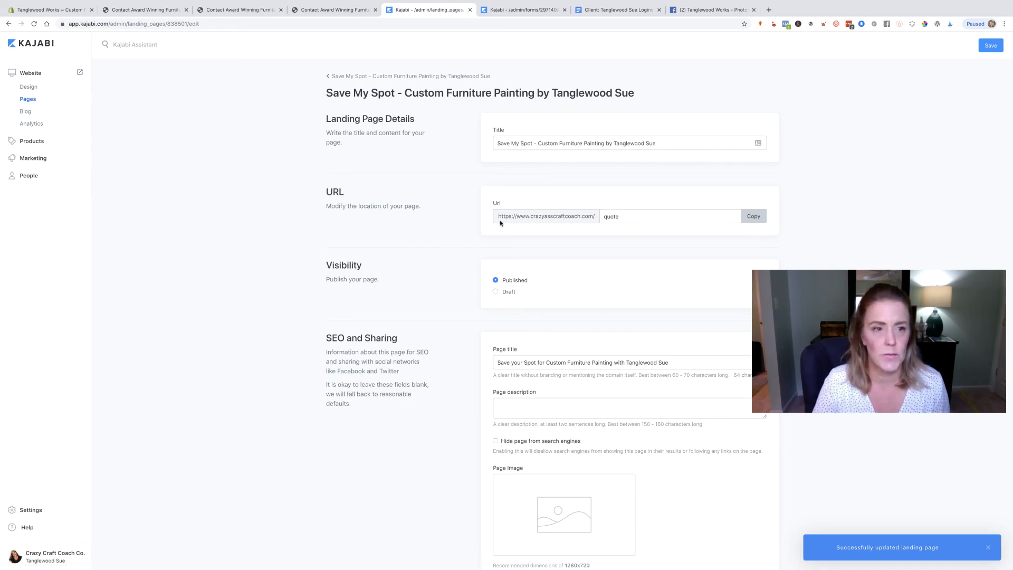
- Return to the page's overview, open the live landing page from its web address, and review the opt-in form and furniture photo
left_click(344, 77)
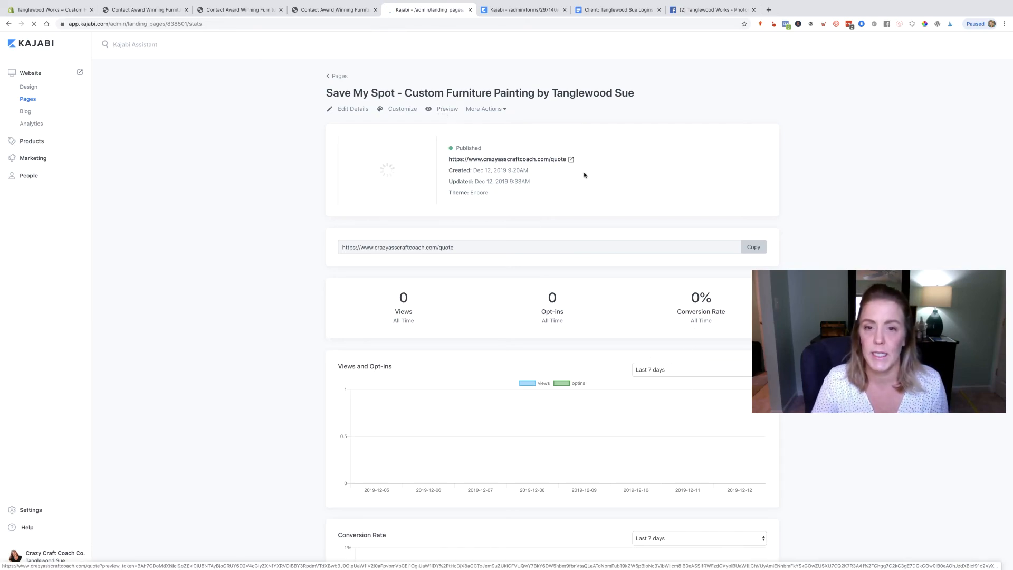
left_click(572, 160)
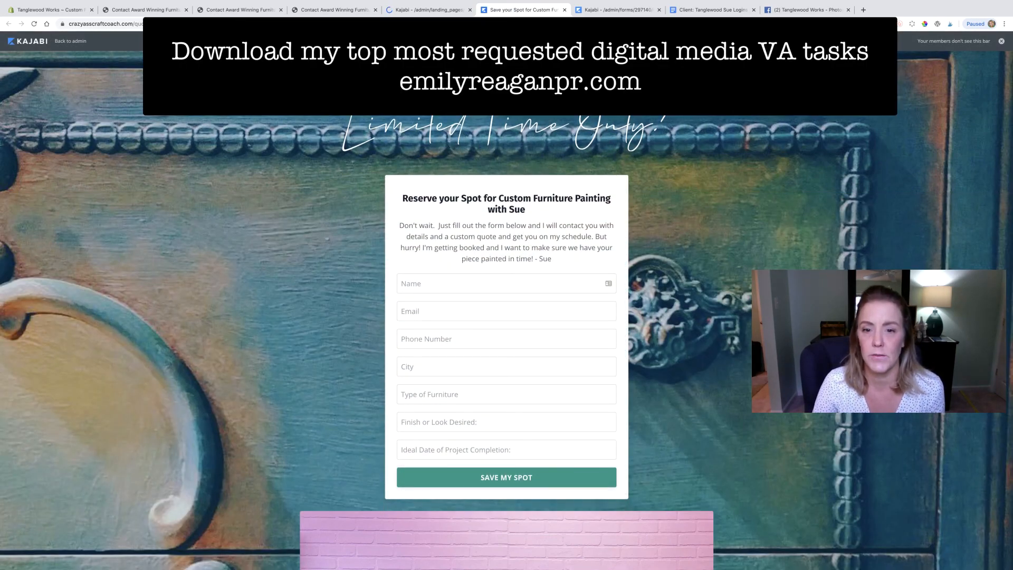
scroll(507, 311, "down", 8)
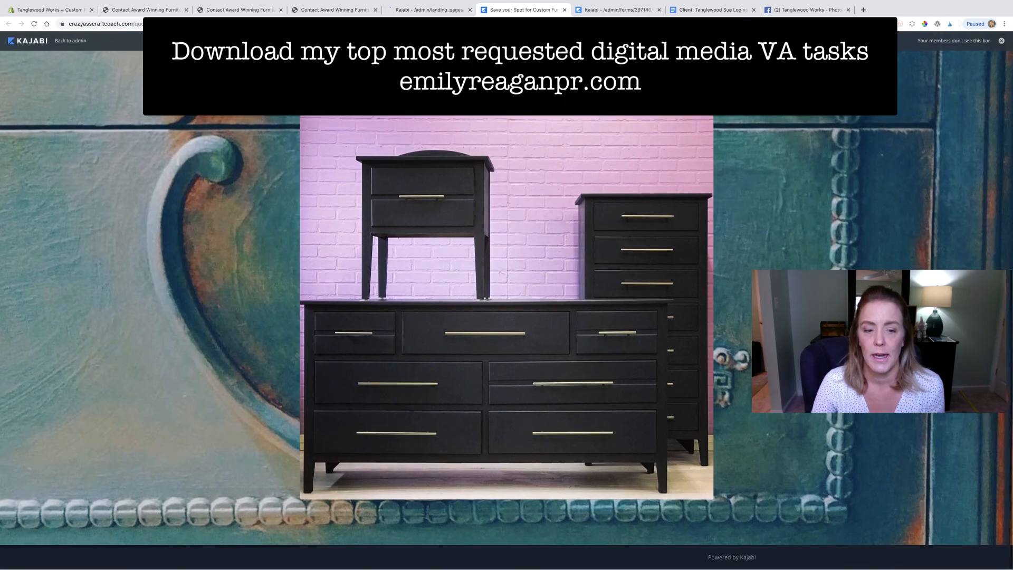
scroll(506, 310, "up", 8)
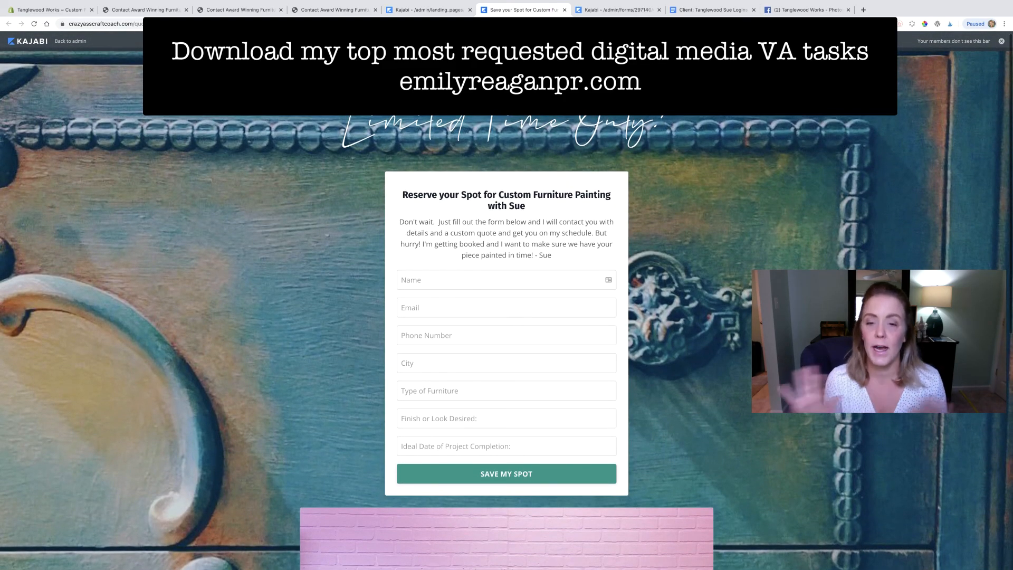